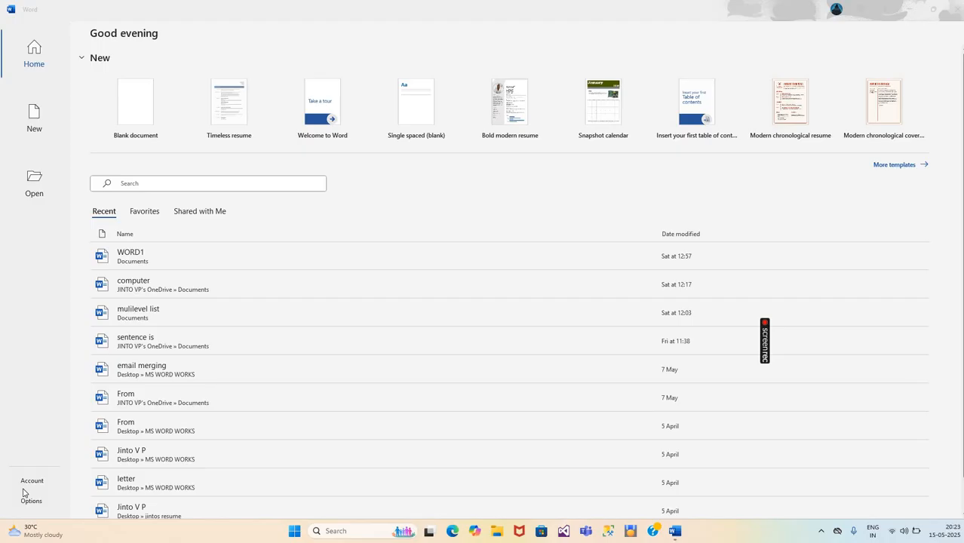
Create a blank document and fill it with sample paragraphs using the =RAND() function
click(128, 128)
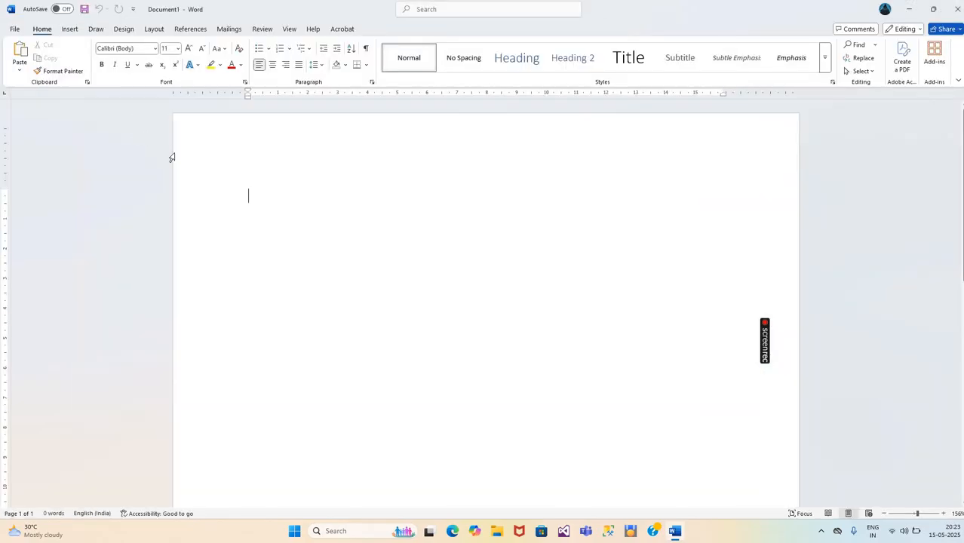
text(=RA)
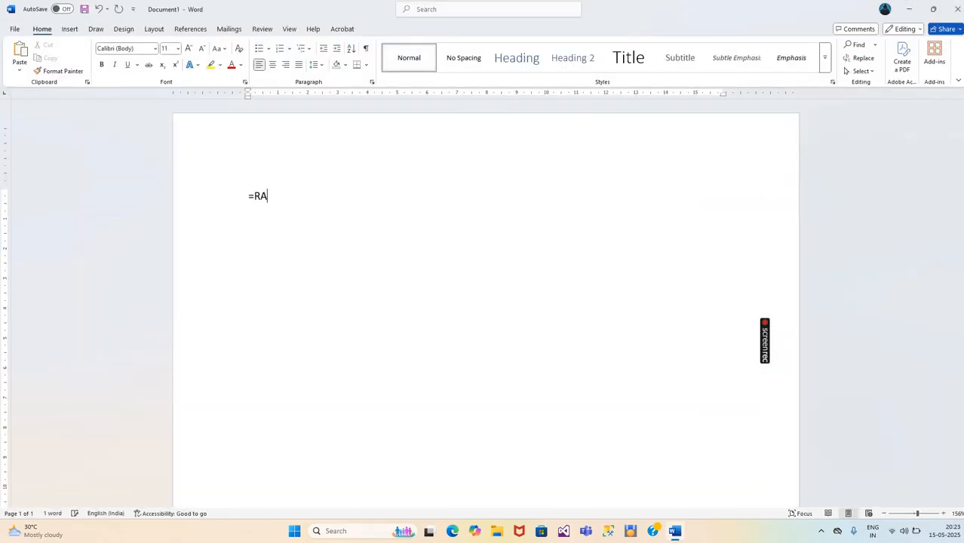
text(ND())
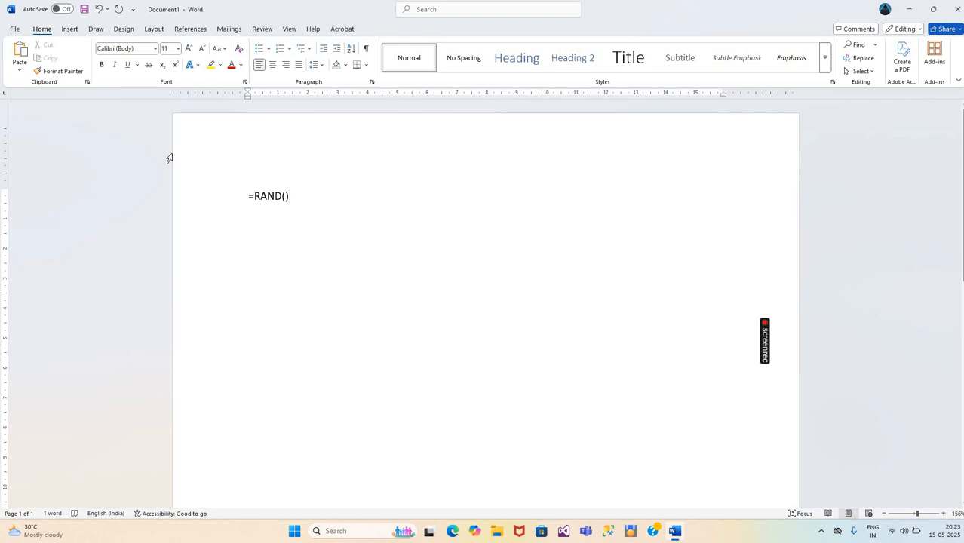
key(Return)
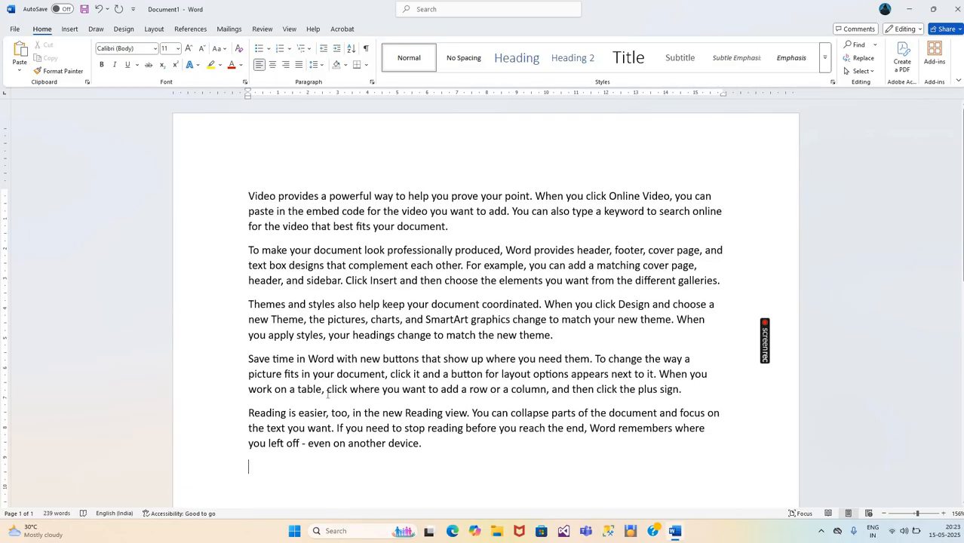
Select all the sample paragraphs, open Translate Selection for them, and compare the source text with its translation
drag(421, 447, 242, 179)
click(229, 28)
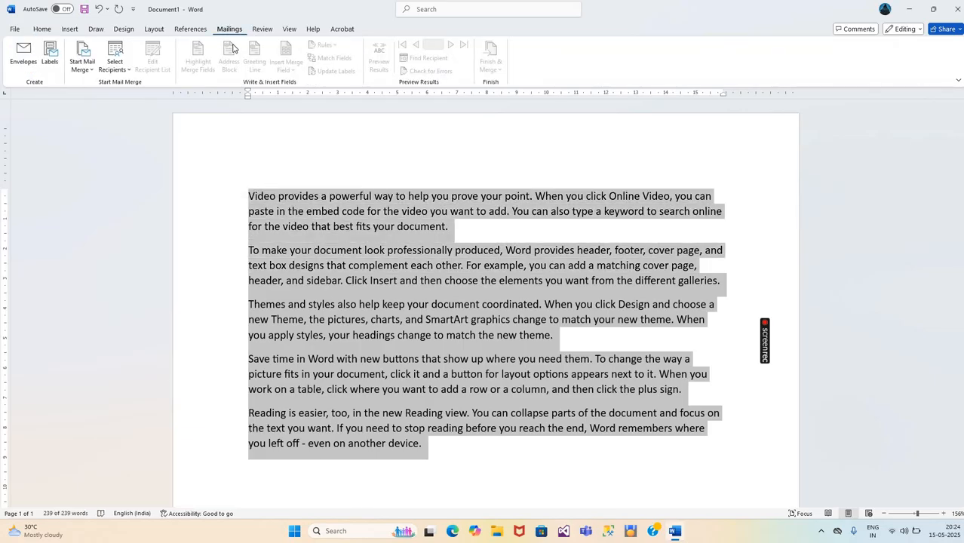
click(264, 30)
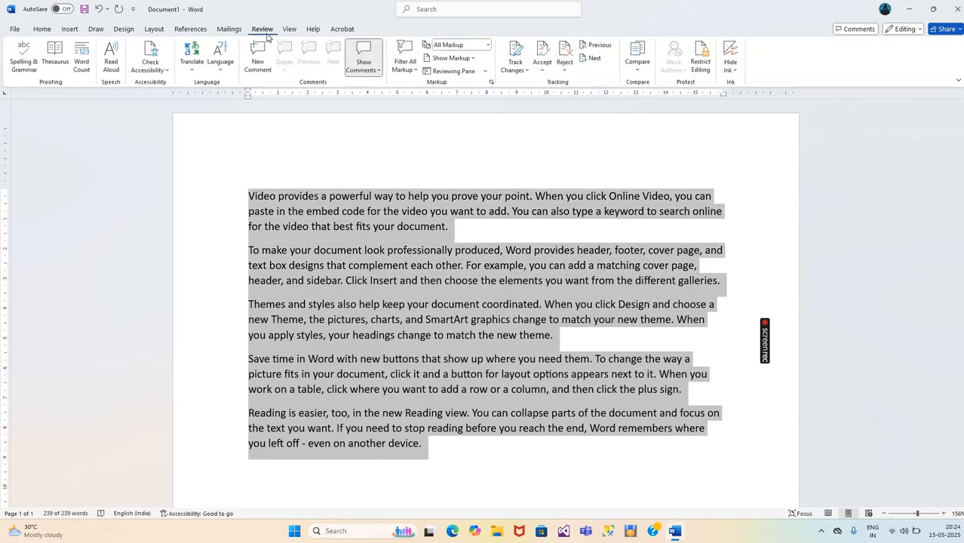
click(199, 66)
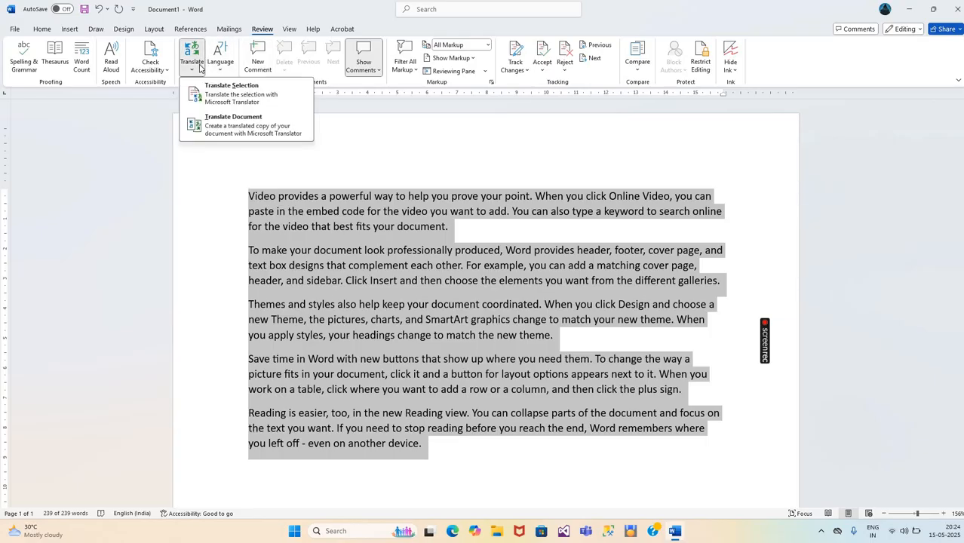
click(209, 88)
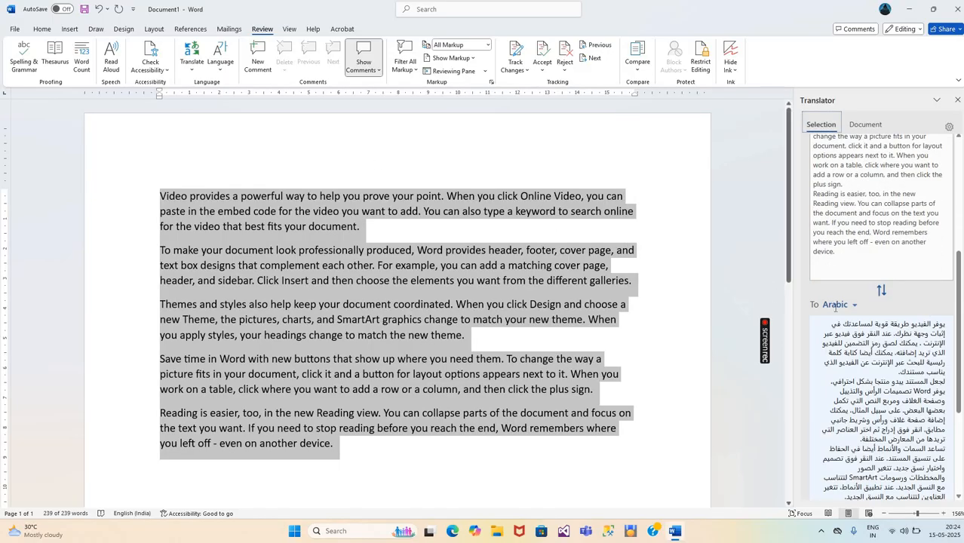
scroll(835, 309, up, 10)
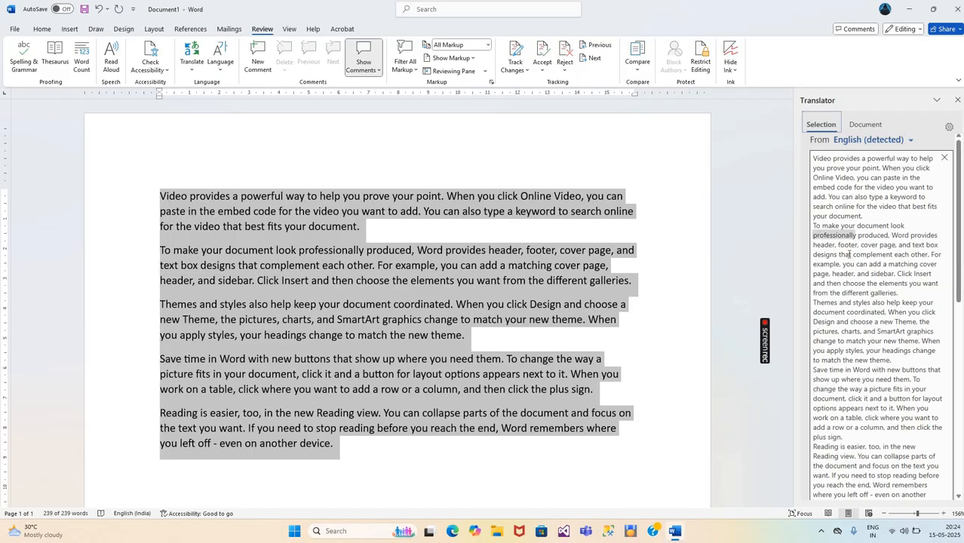
scroll(847, 256, down, 2)
scroll(846, 267, down, 5)
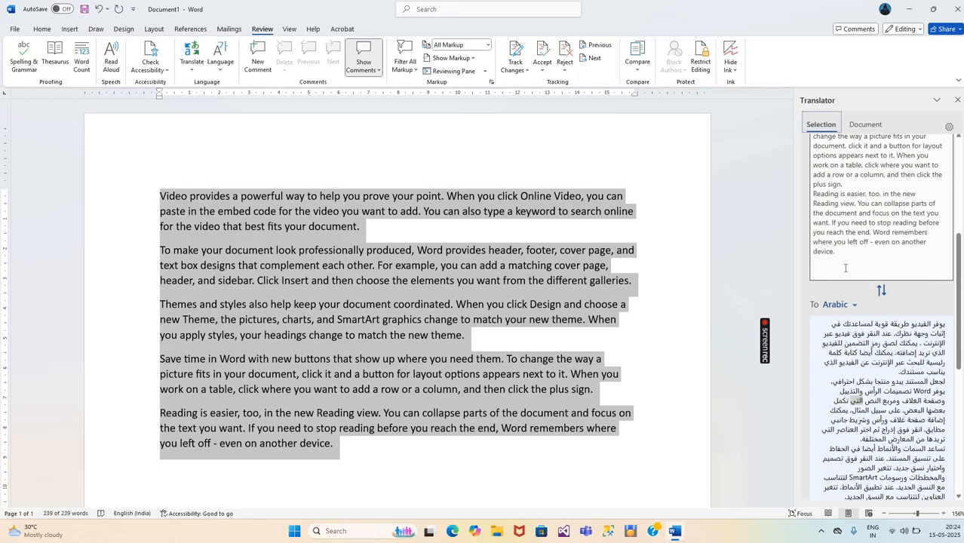
scroll(867, 211, up, 6)
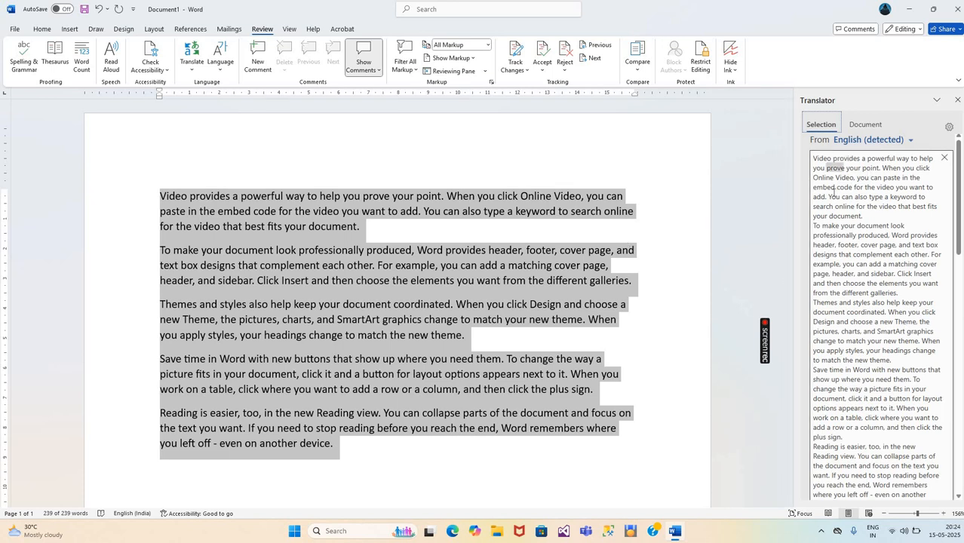
Set the target language of the selection translation to Malayalam and read through the translated text
scroll(862, 256, down, 5)
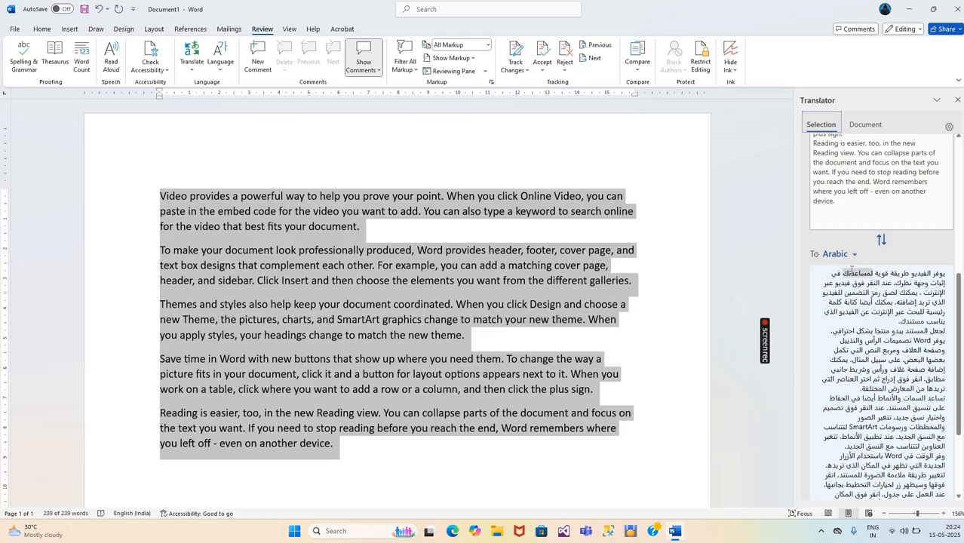
click(852, 257)
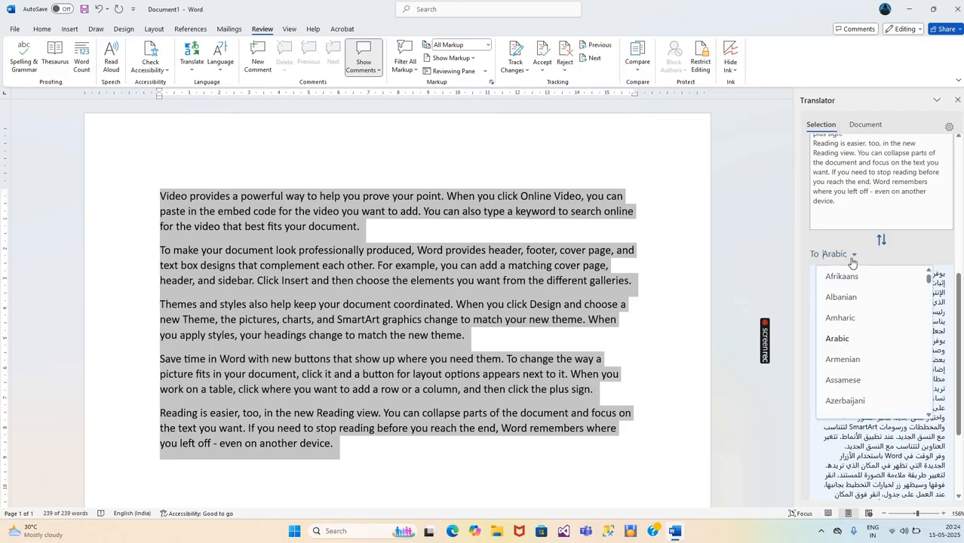
scroll(837, 411, down, 7)
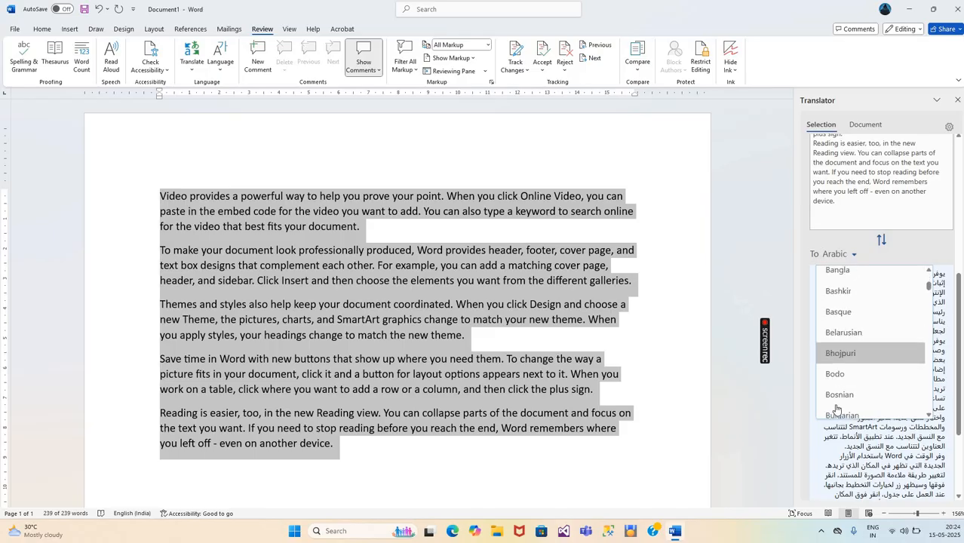
scroll(835, 403, down, 8)
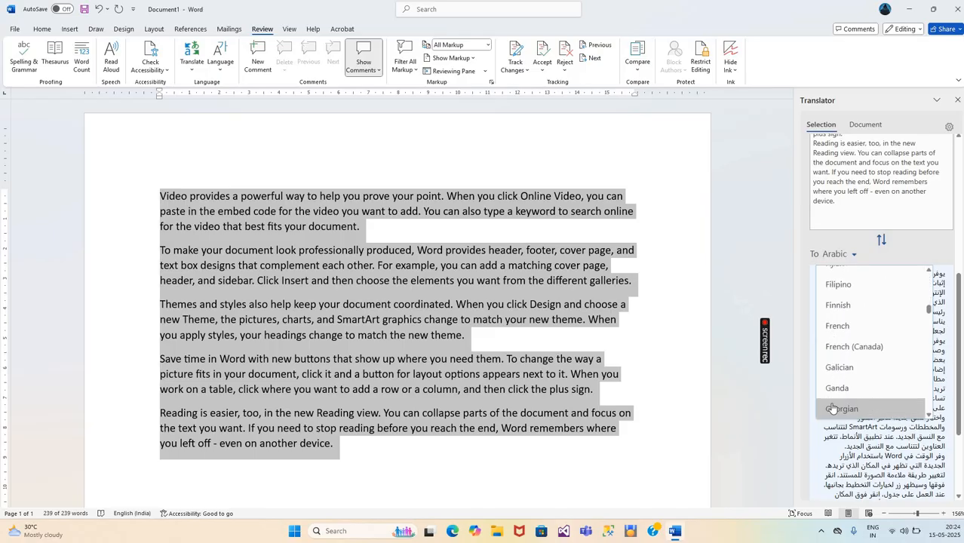
scroll(837, 394, down, 5)
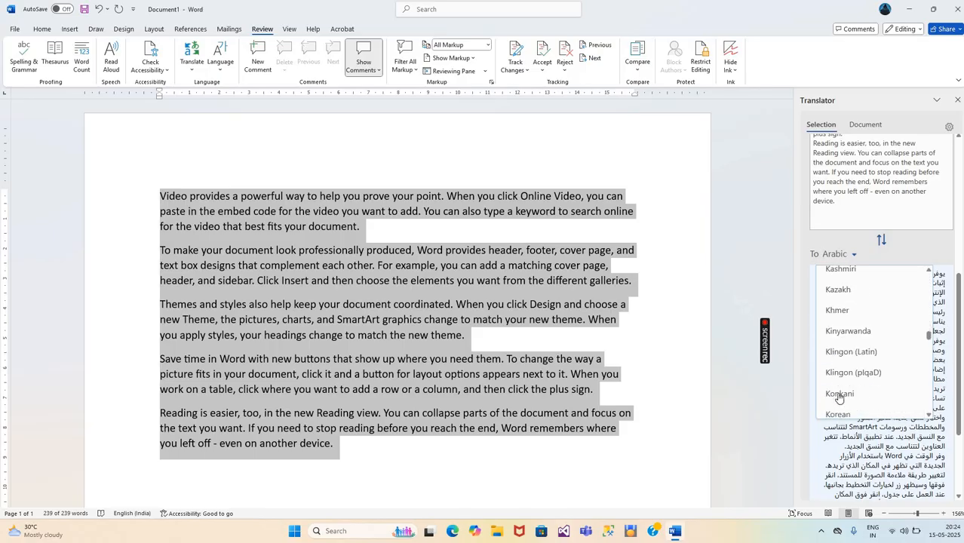
scroll(835, 400, down, 5)
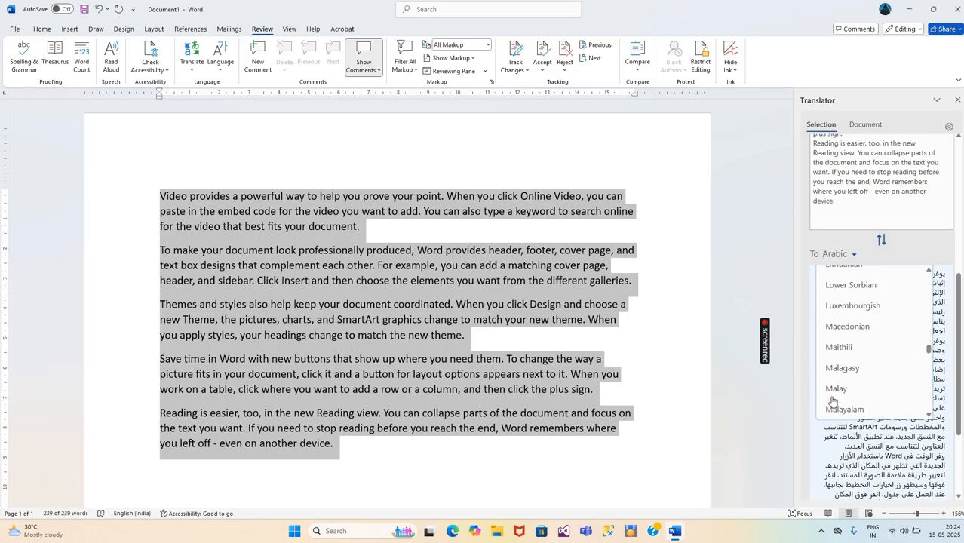
click(849, 299)
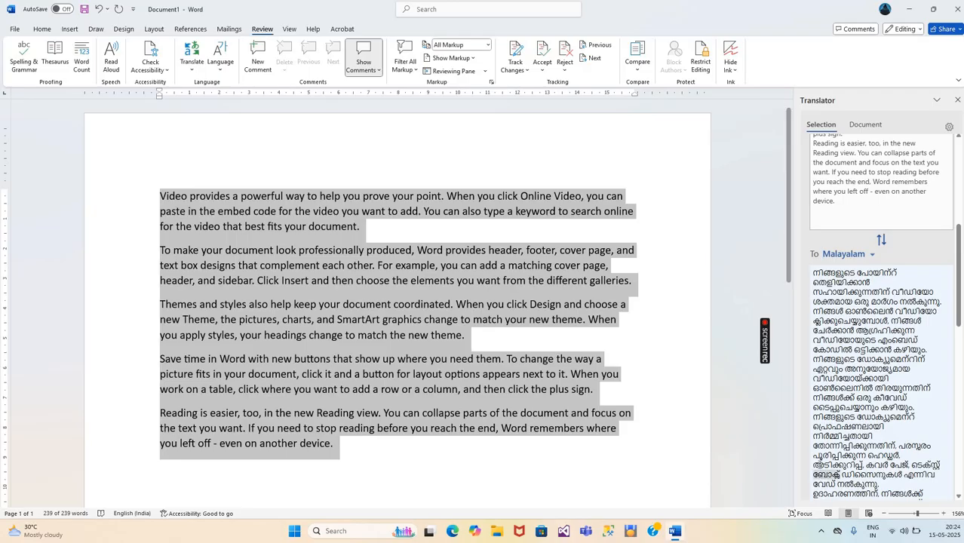
scroll(822, 464, down, 3)
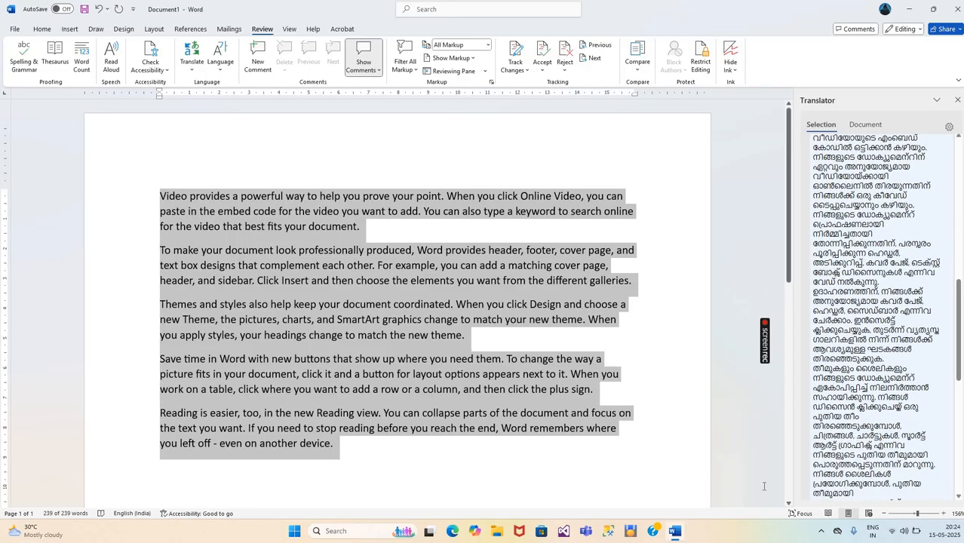
scroll(763, 486, down, 3)
scroll(838, 226, down, 3)
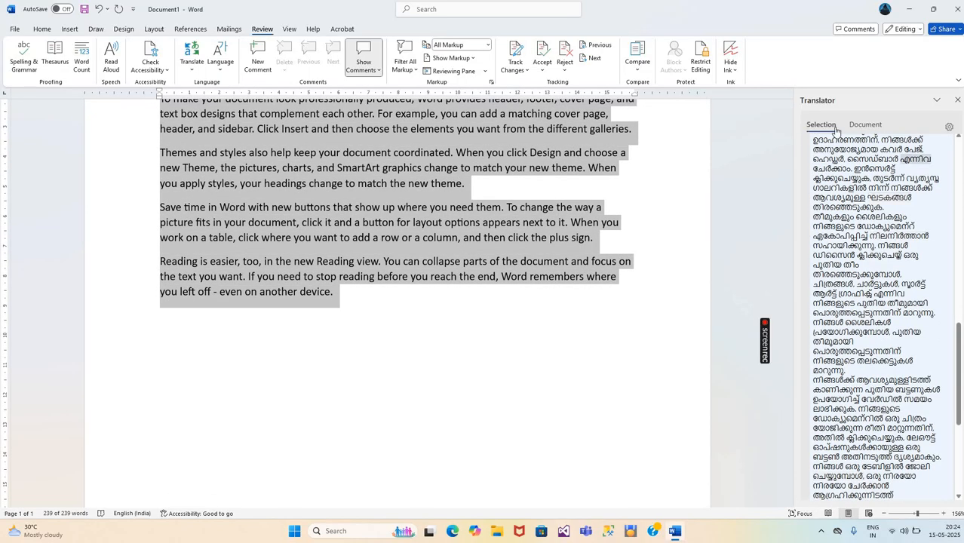
Create a Malayalam-translated copy of the whole document, maximize its window and review the text from start to end
click(865, 124)
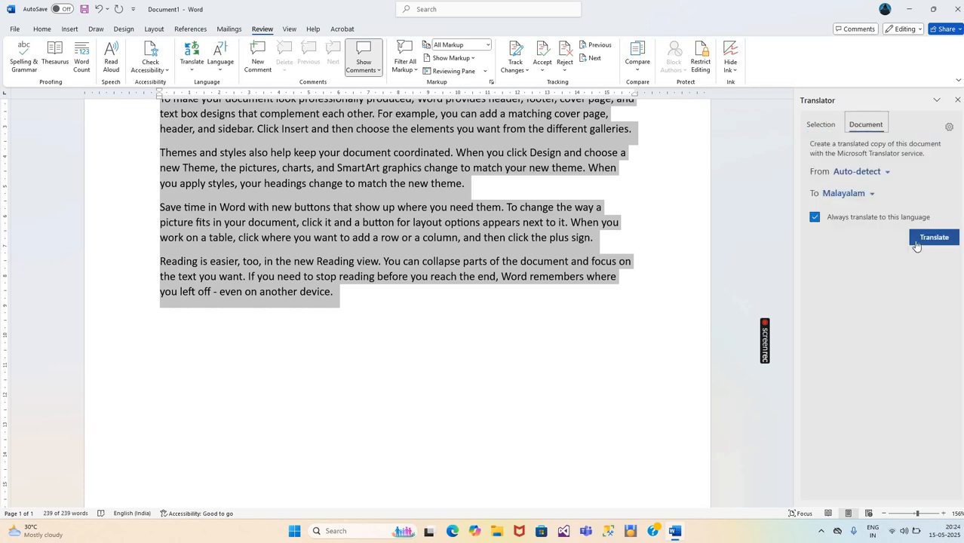
click(916, 242)
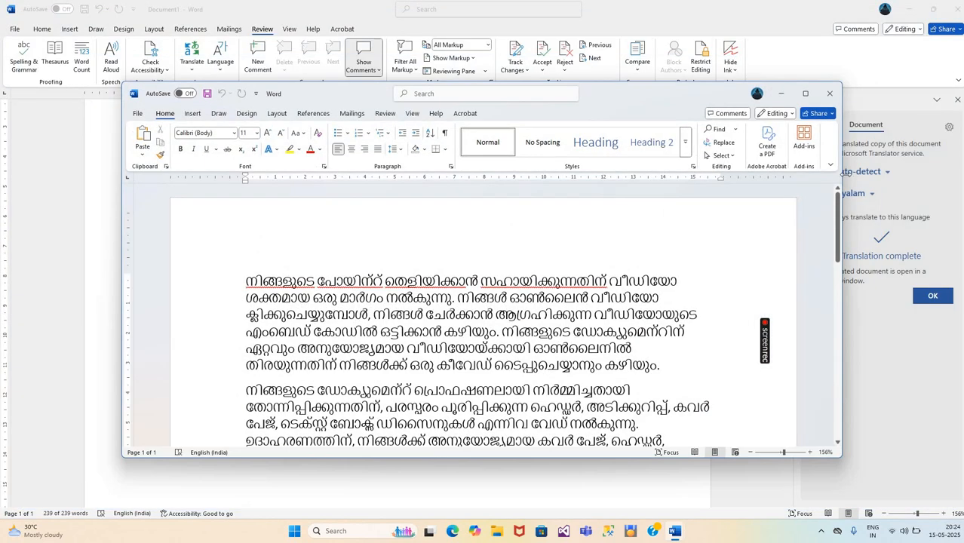
click(804, 93)
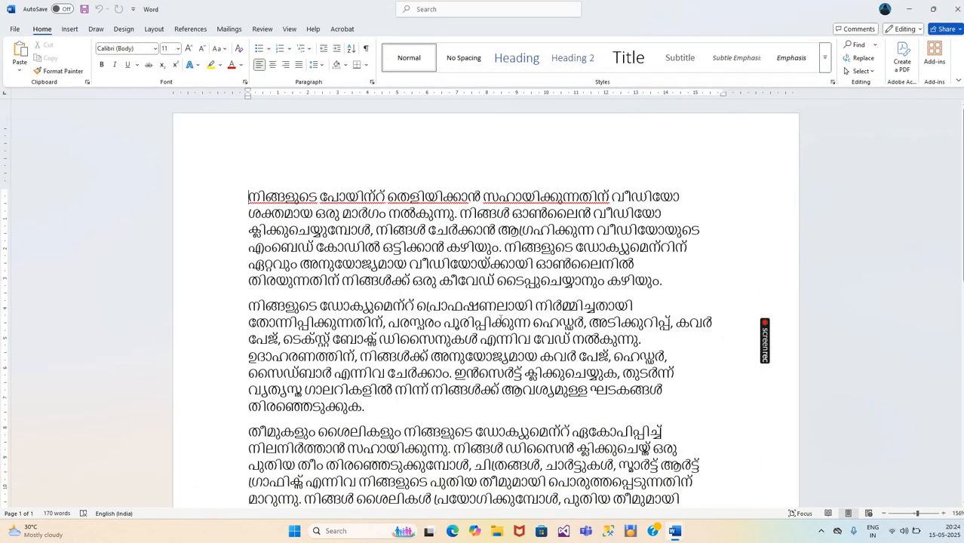
scroll(501, 318, down, 3)
scroll(502, 313, up, 3)
scroll(501, 314, down, 10)
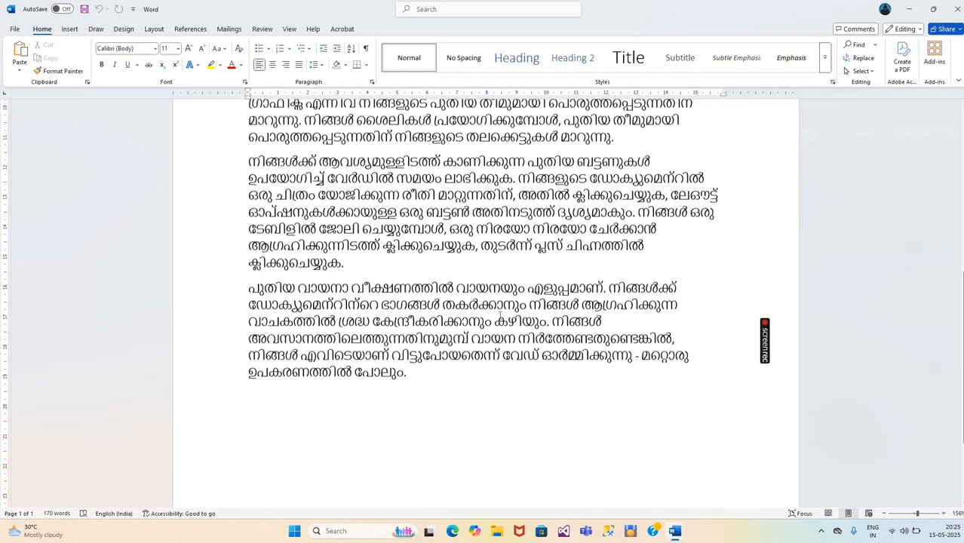
scroll(514, 327, up, 10)
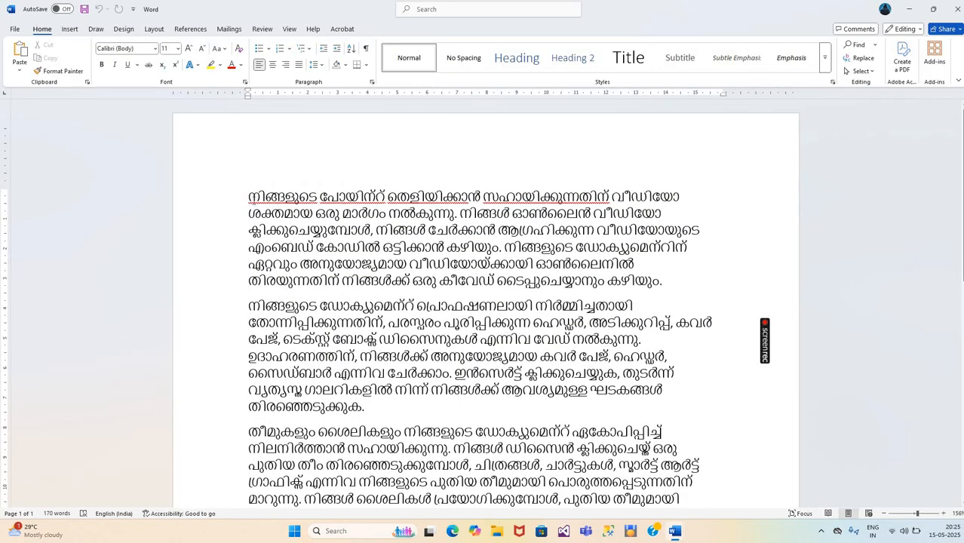
Copy all the Malayalam text in the translated document
drag(249, 198, 700, 455)
drag(711, 541, 664, 431)
right_click(636, 362)
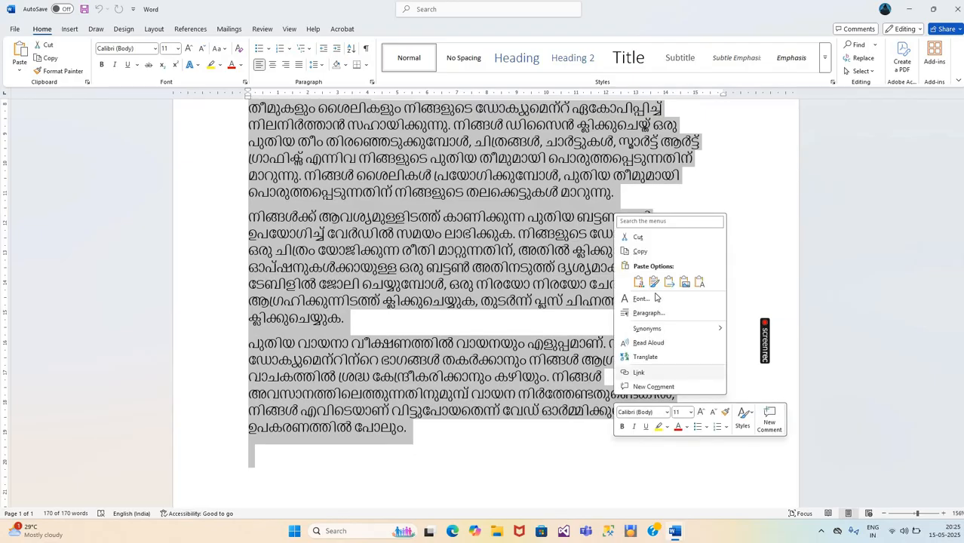
click(657, 251)
Return to the original document and paste the Malayalam text on the empty line below the last English paragraph, keeping source formatting
click(909, 9)
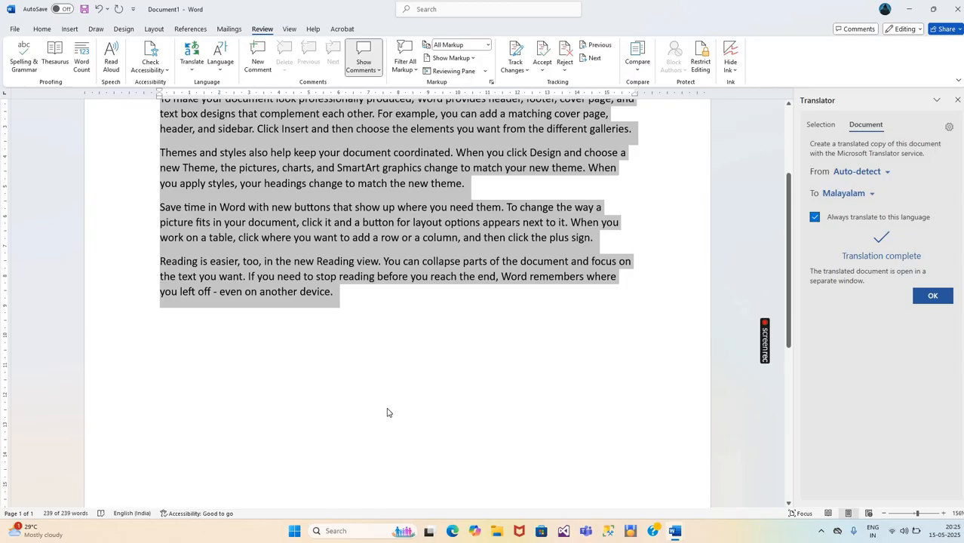
right_click(387, 412)
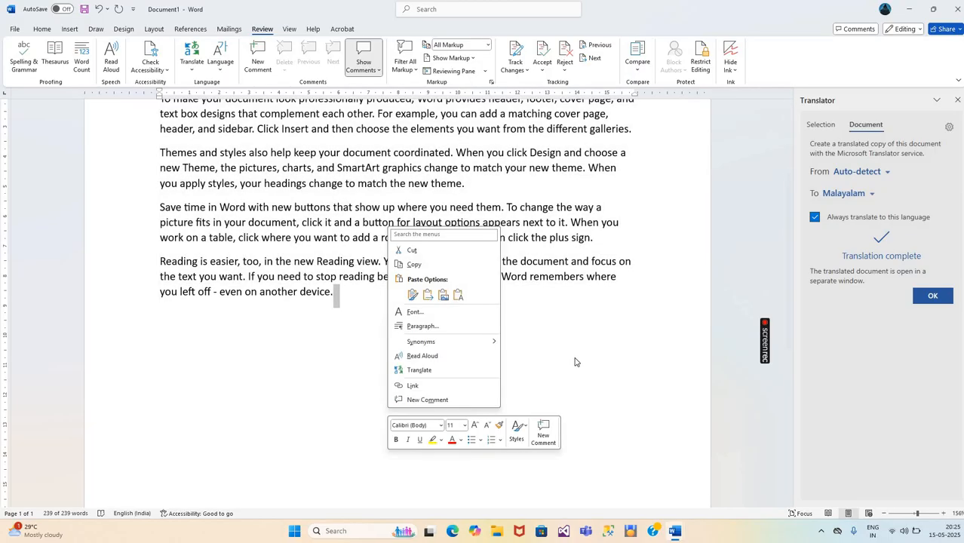
click(159, 339)
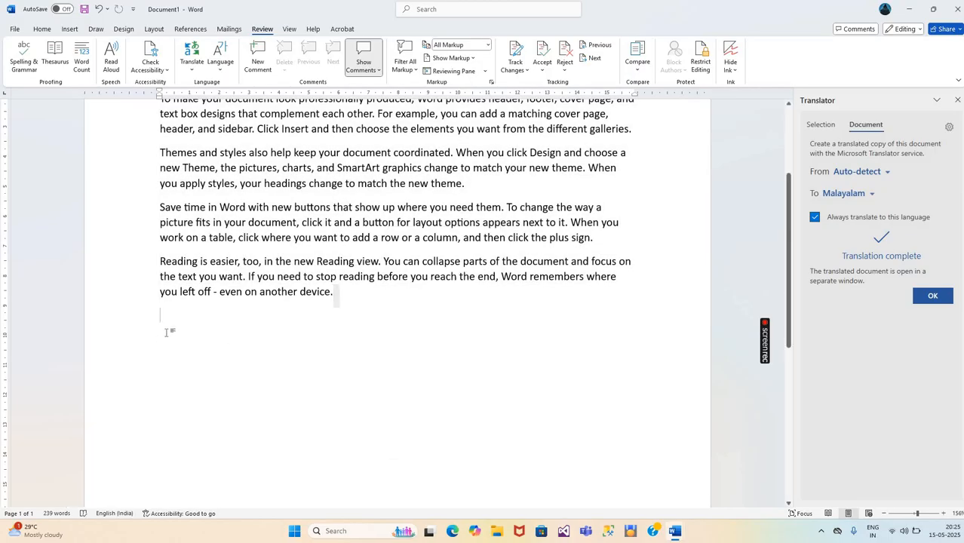
right_click(167, 332)
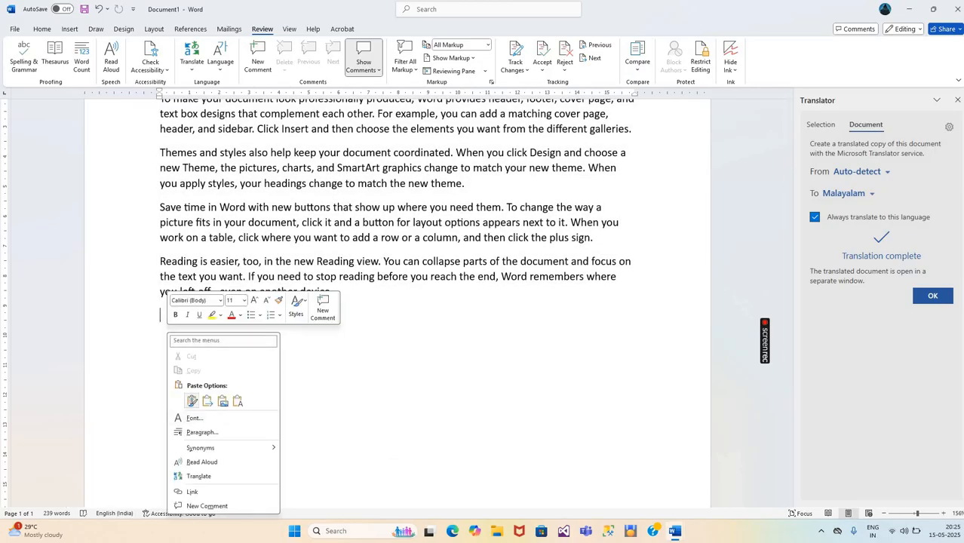
click(192, 400)
scroll(203, 400, up, 15)
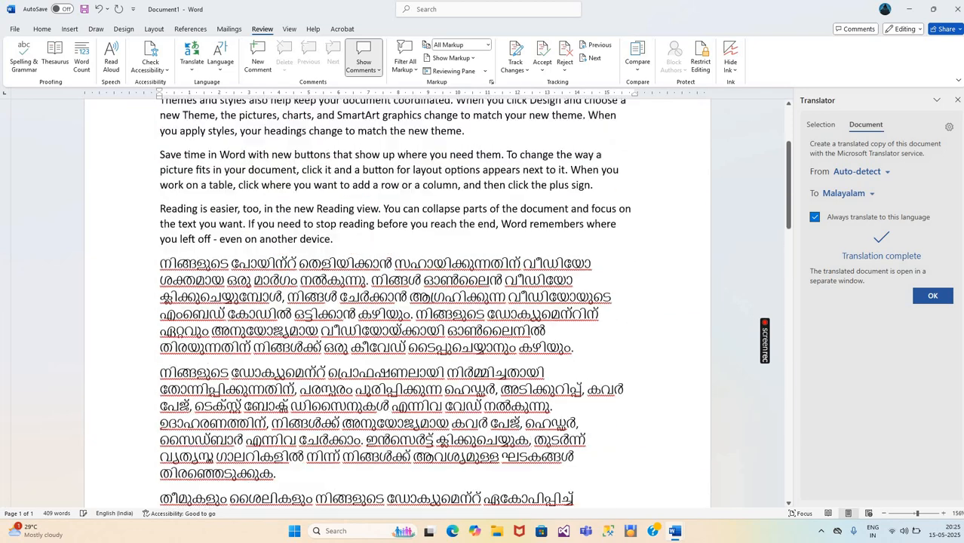
scroll(203, 401, down, 1)
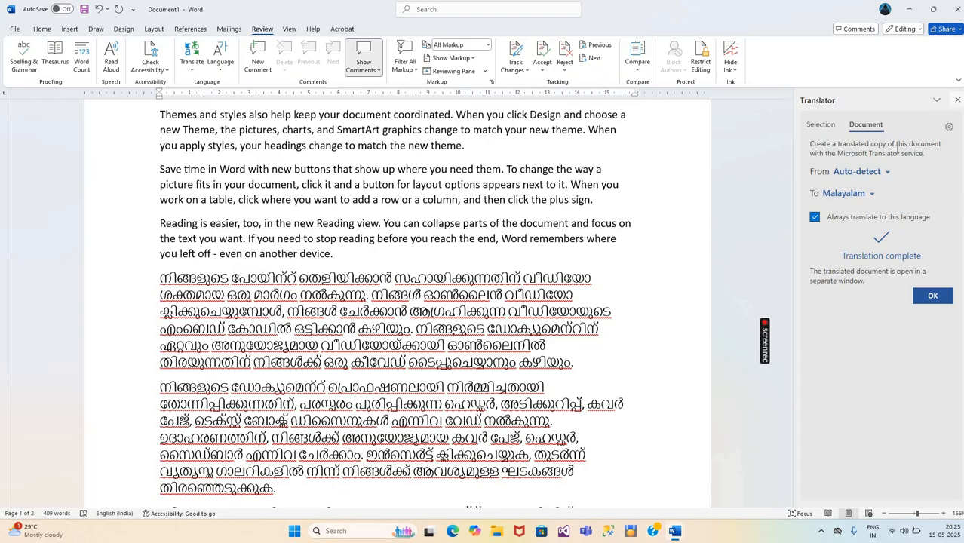
Close the Translator, select all the English paragraphs in the document and start translating the selection
click(955, 101)
scroll(497, 377, up, 3)
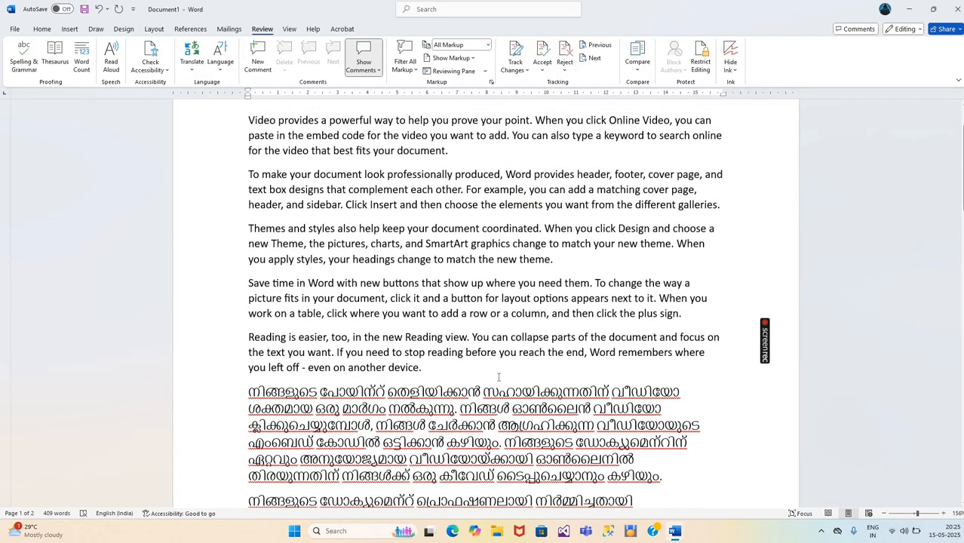
drag(187, 368, 194, 114)
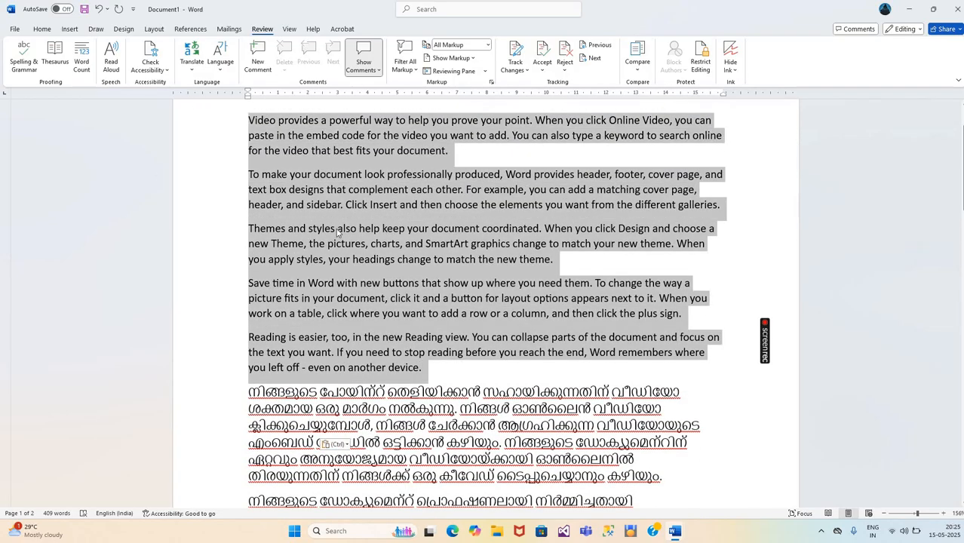
scroll(339, 235, up, 2)
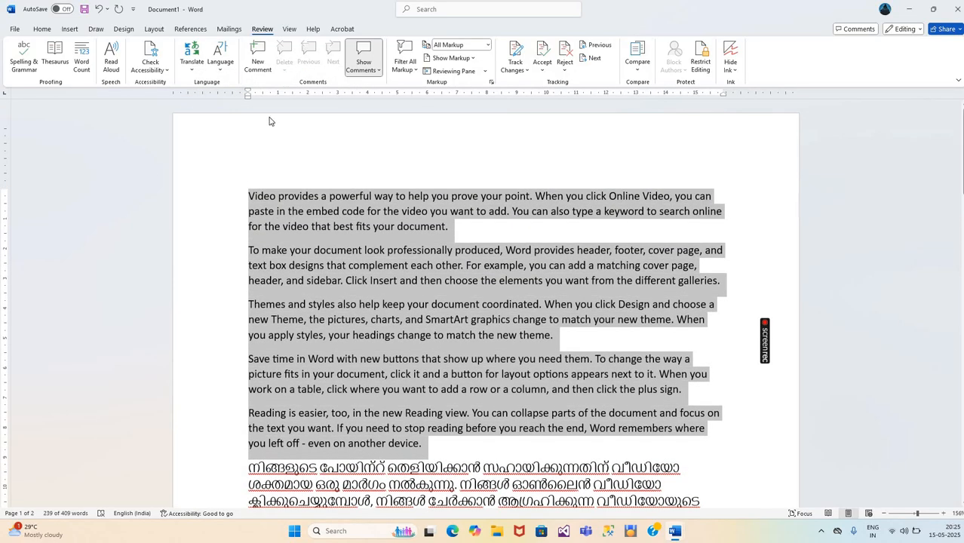
click(200, 68)
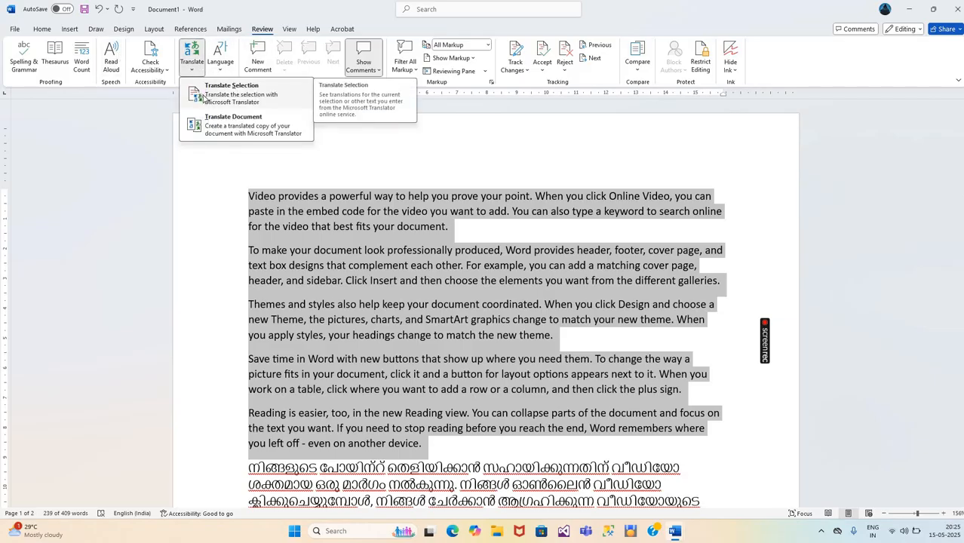
click(211, 102)
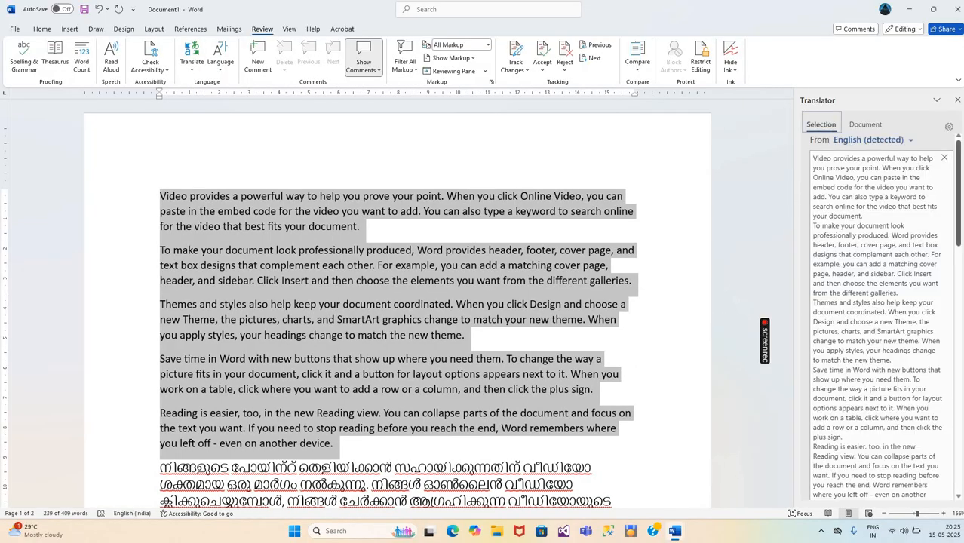
Set the target language of the selection translation to Japanese and read through the translated text to its end
drag(958, 259, 956, 326)
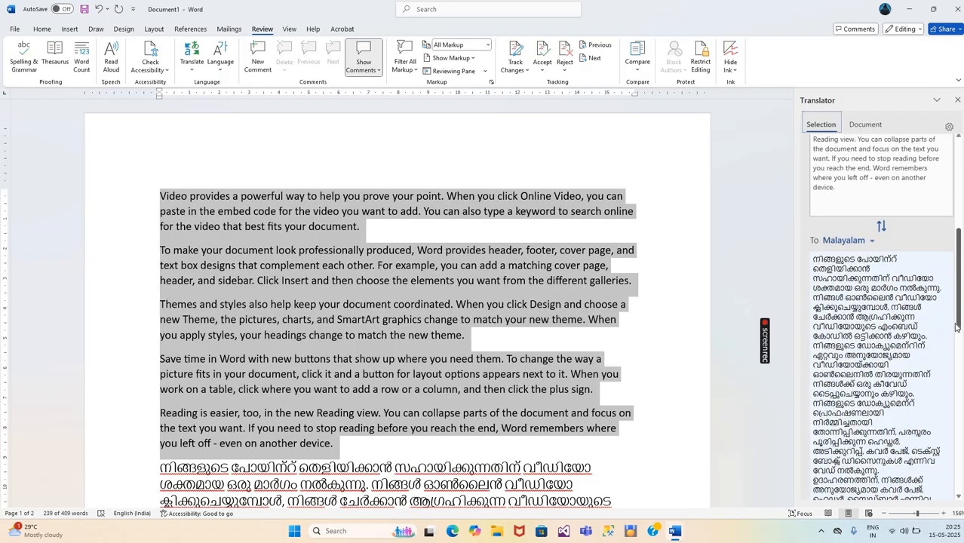
click(844, 240)
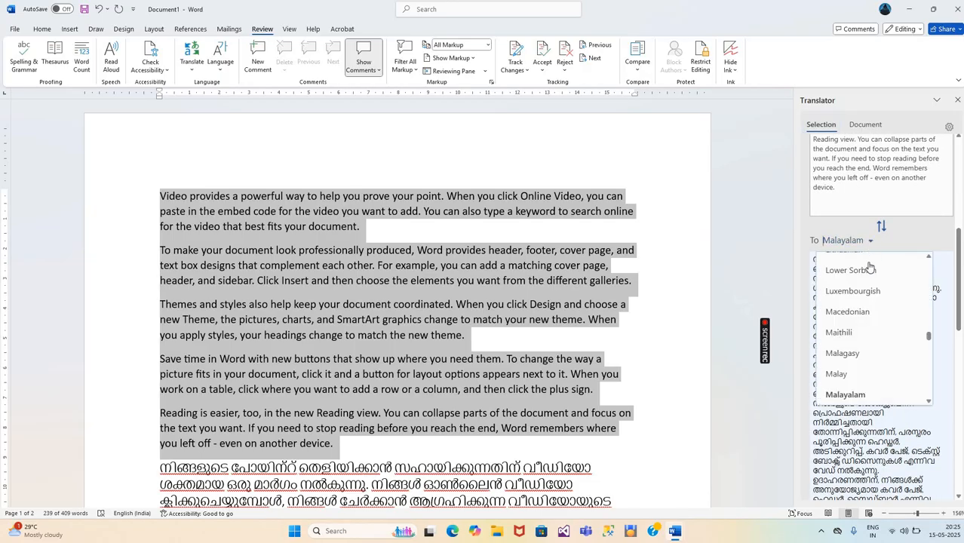
scroll(852, 360, down, 2)
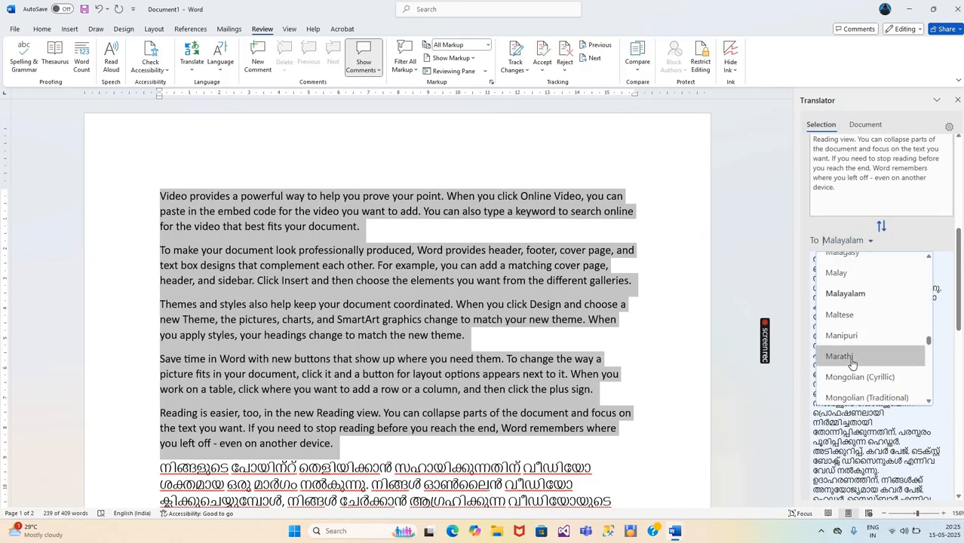
scroll(849, 367, down, 2)
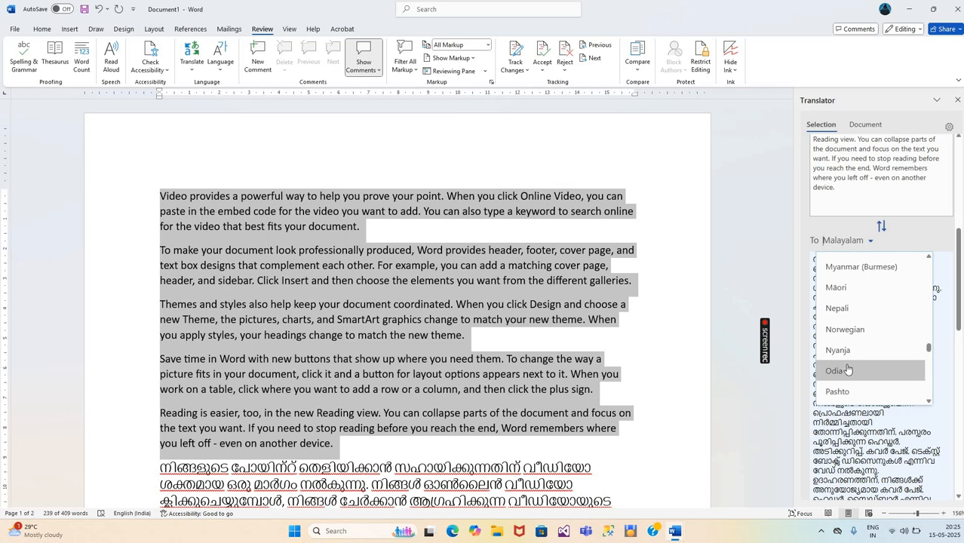
scroll(845, 366, up, 10)
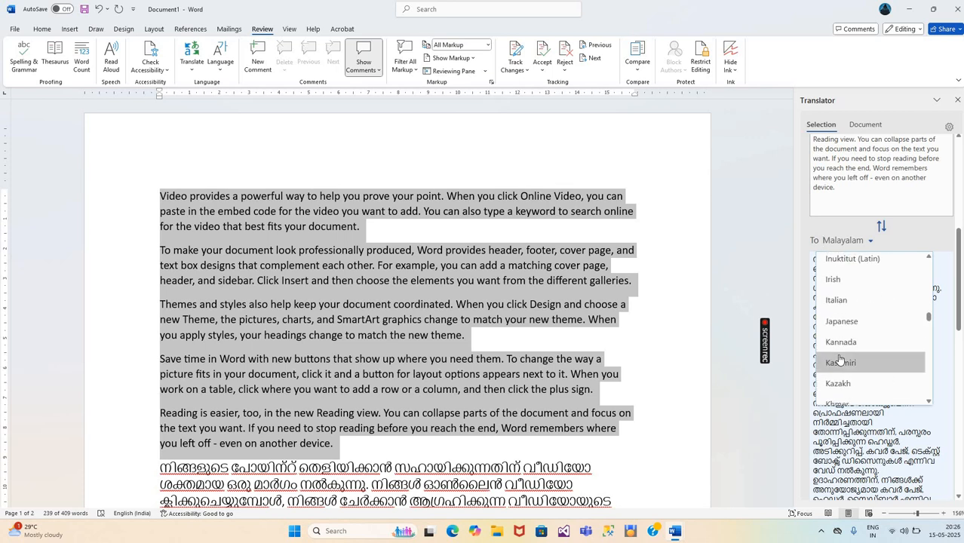
click(840, 321)
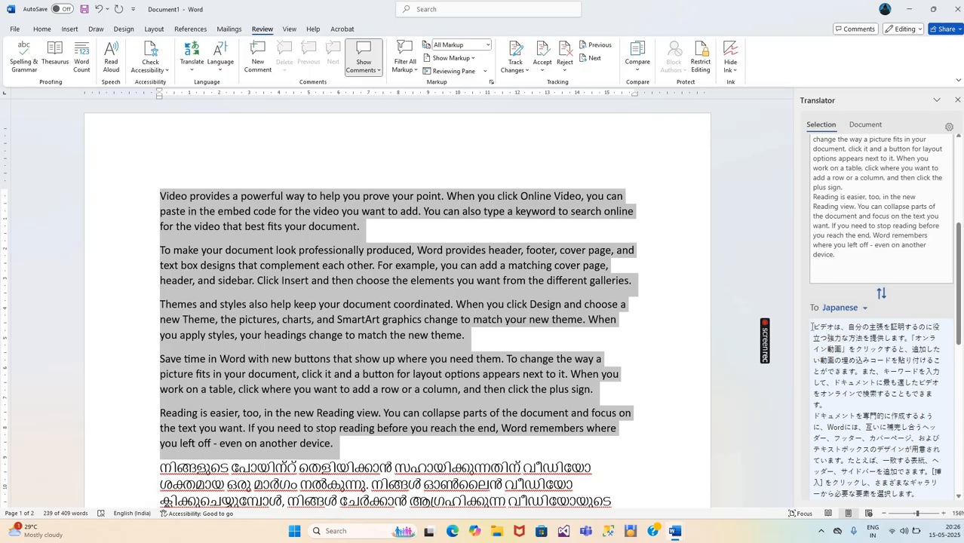
scroll(812, 326, down, 10)
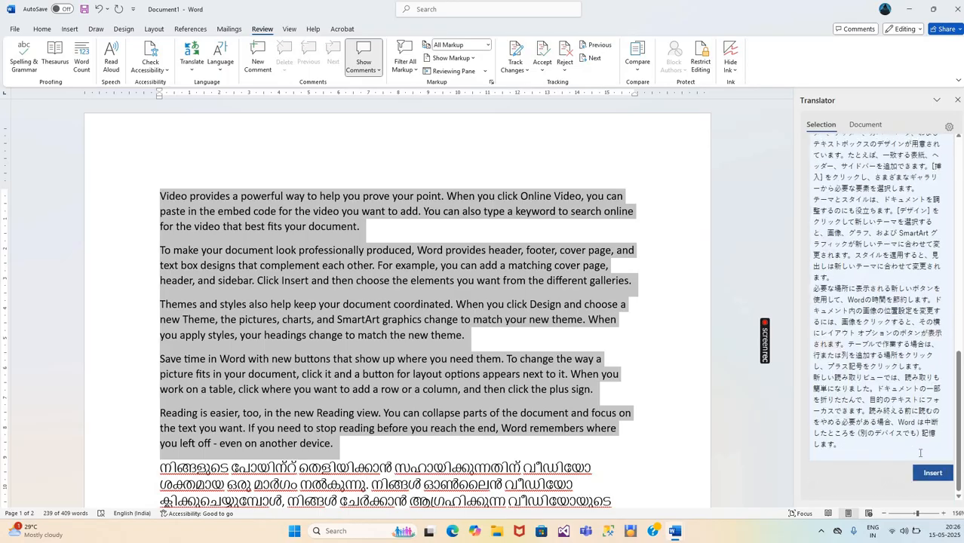
Create another Malayalam-translated copy of the whole document, review its text and close it without saving
click(867, 124)
click(927, 240)
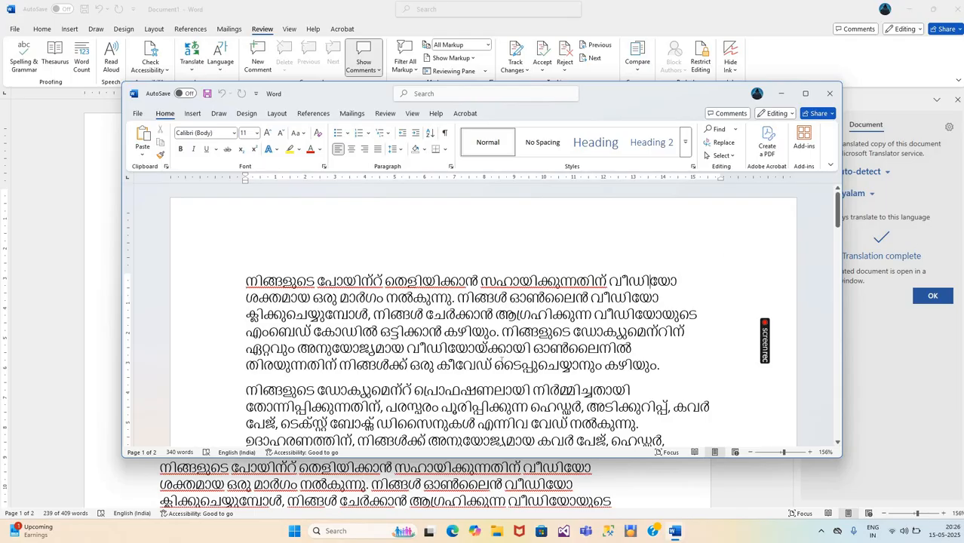
scroll(502, 361, down, 5)
scroll(502, 360, up, 3)
scroll(501, 360, down, 3)
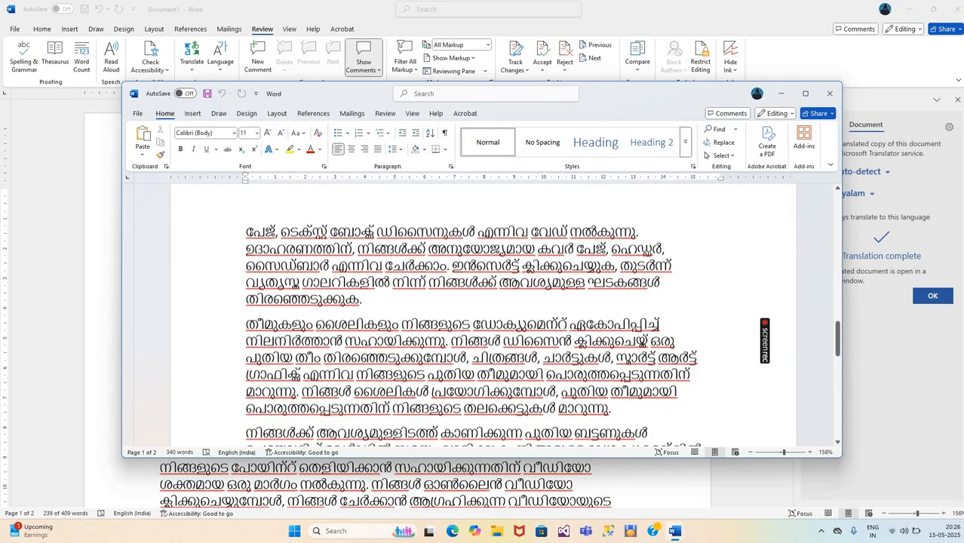
scroll(499, 368, down, 8)
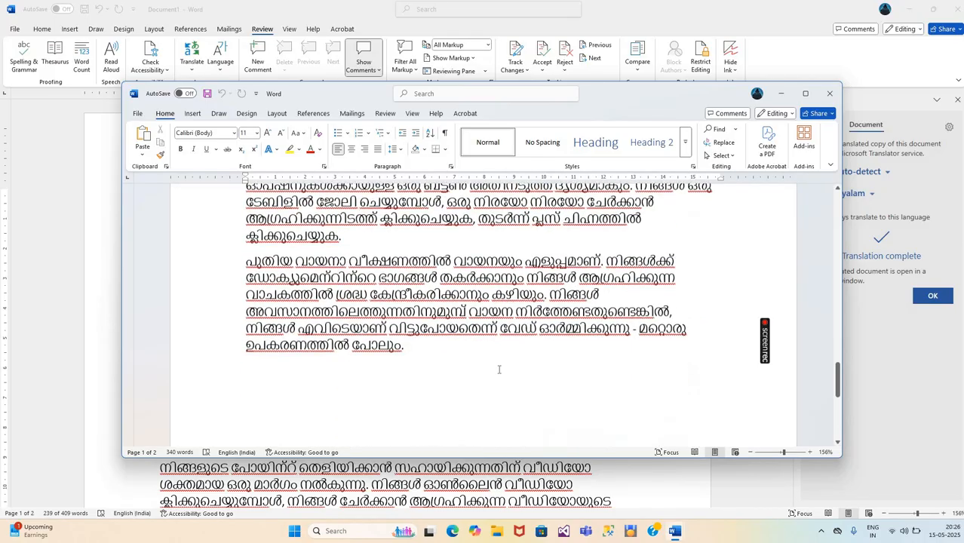
click(831, 92)
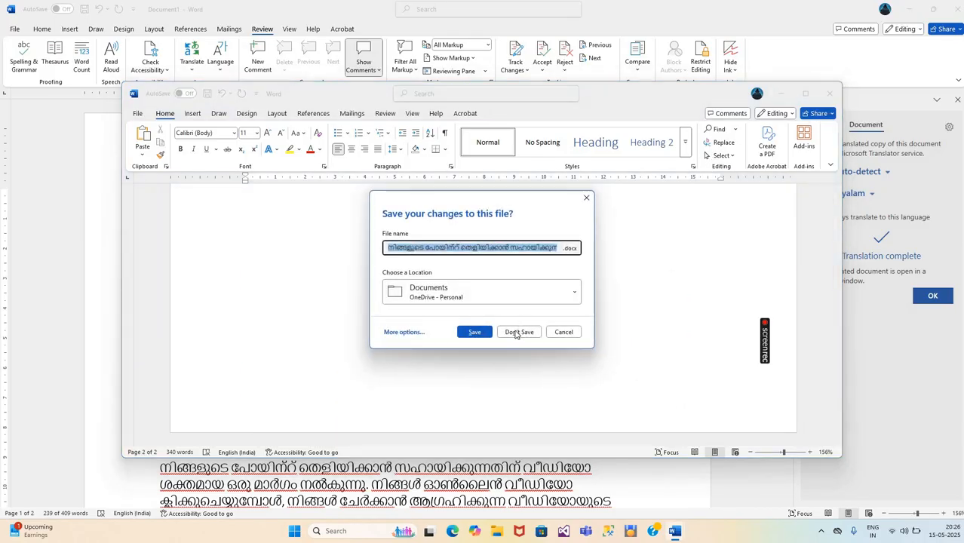
click(519, 332)
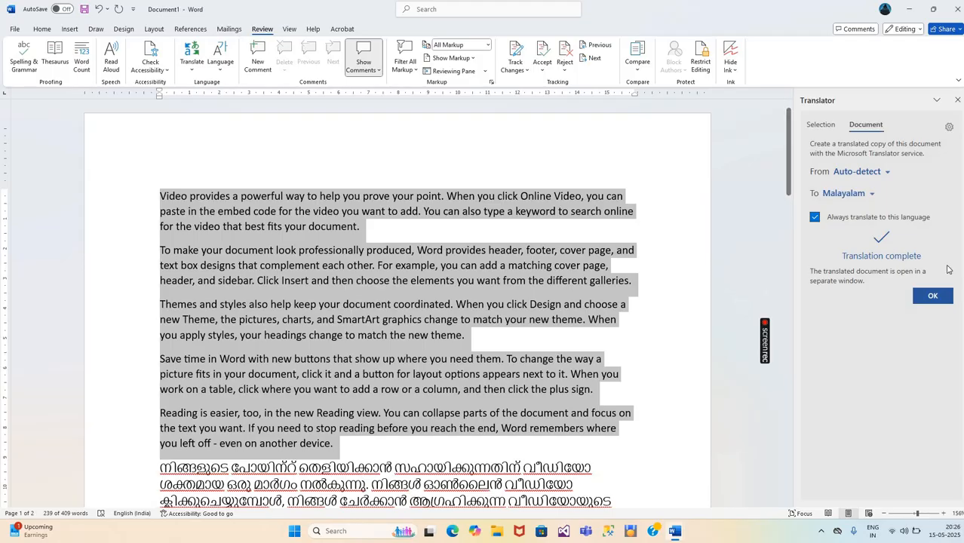
click(931, 296)
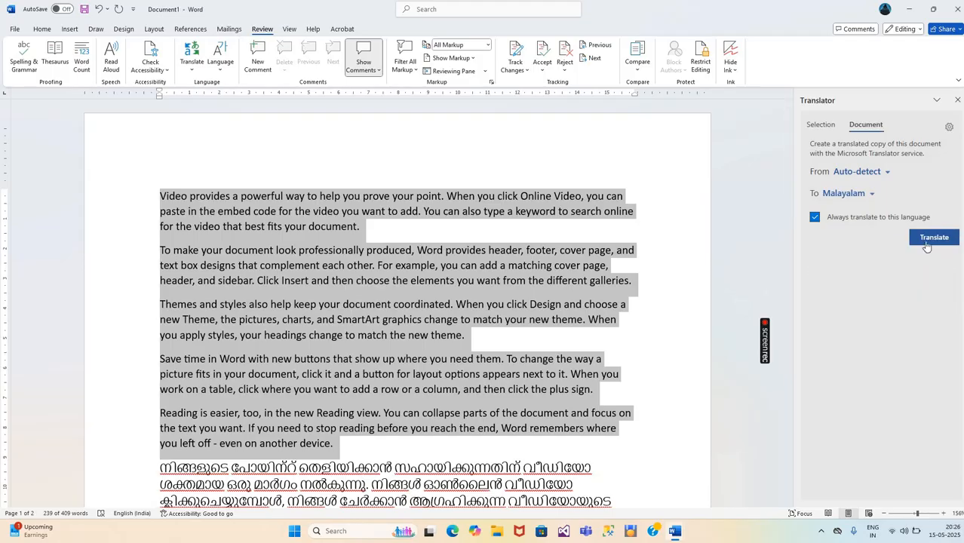
click(926, 240)
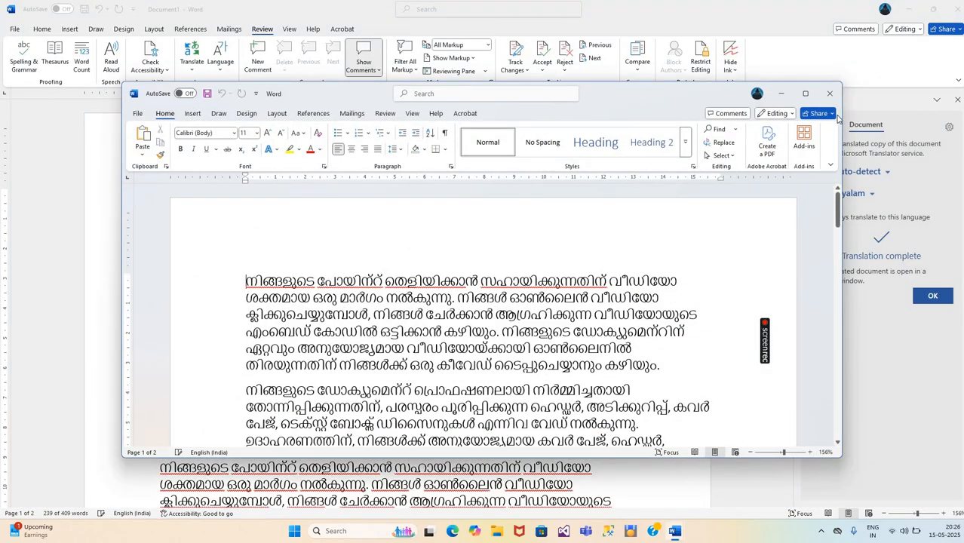
click(830, 94)
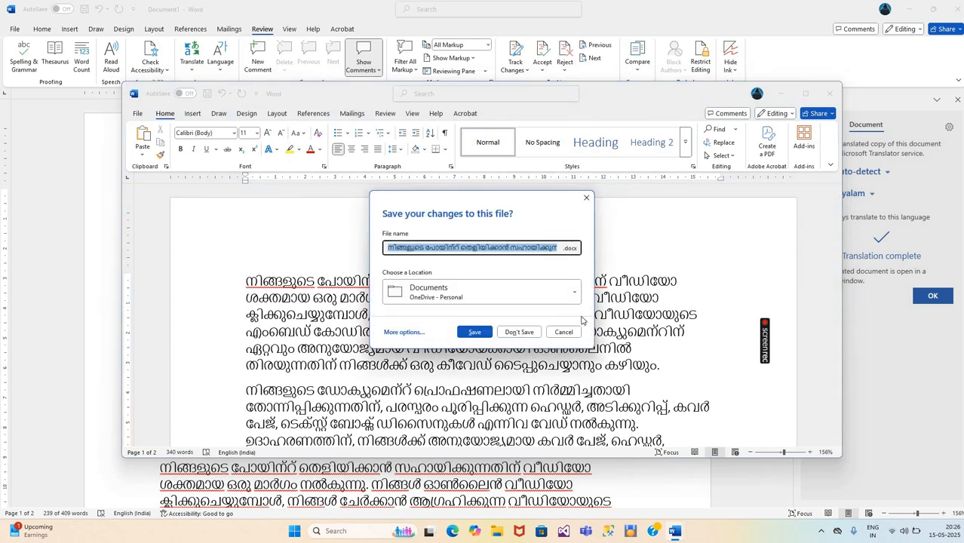
click(540, 333)
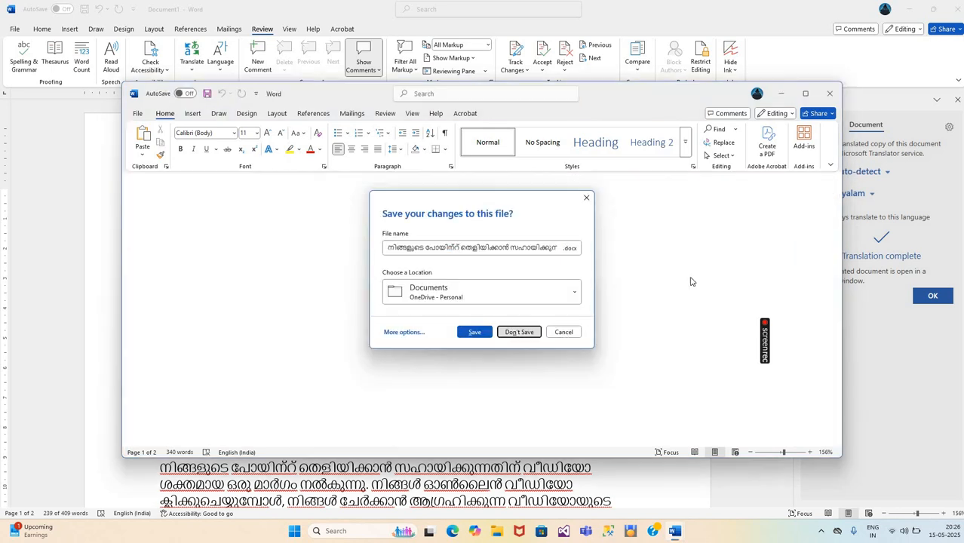
Set the target language of the document translation to Japanese and create a translated copy of the whole document
click(869, 197)
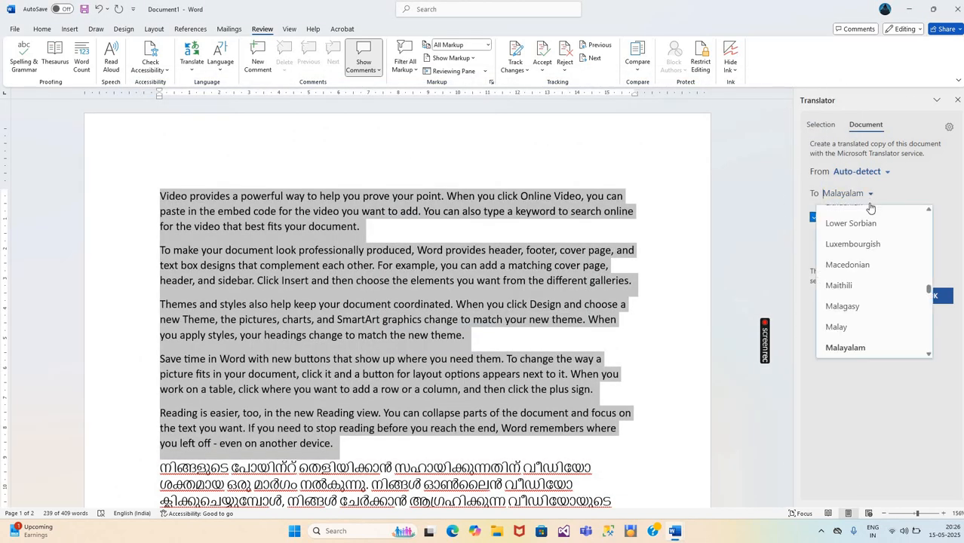
scroll(867, 241, down, 4)
scroll(866, 254, down, 2)
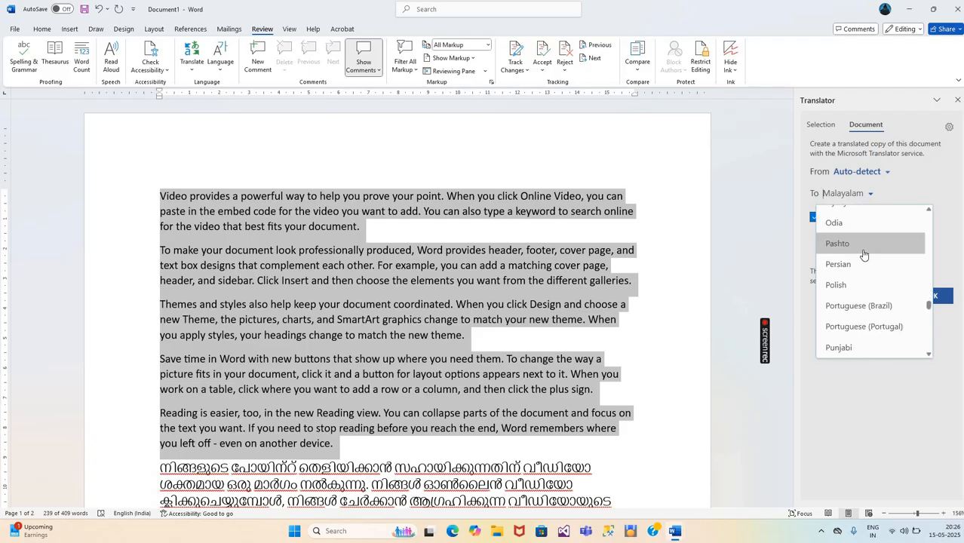
scroll(863, 255, up, 7)
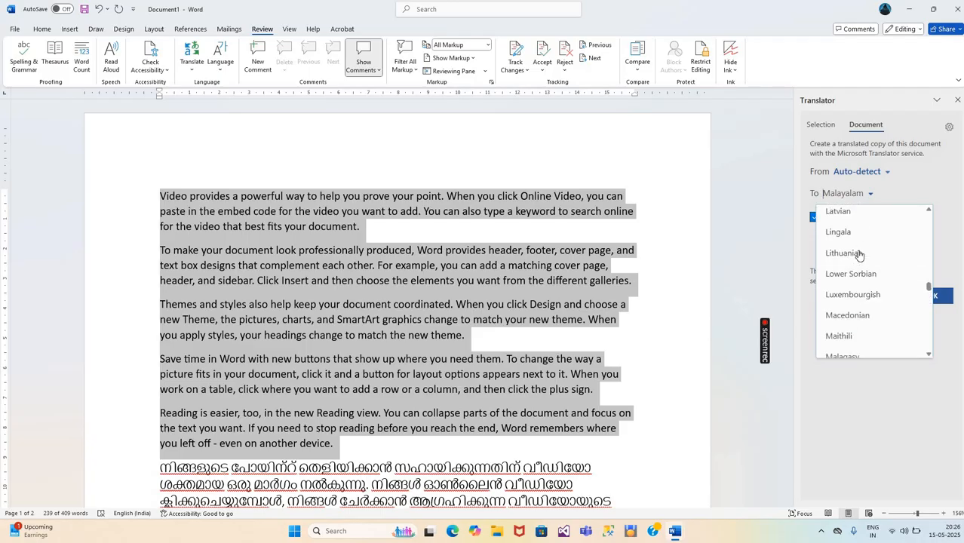
scroll(852, 255, up, 5)
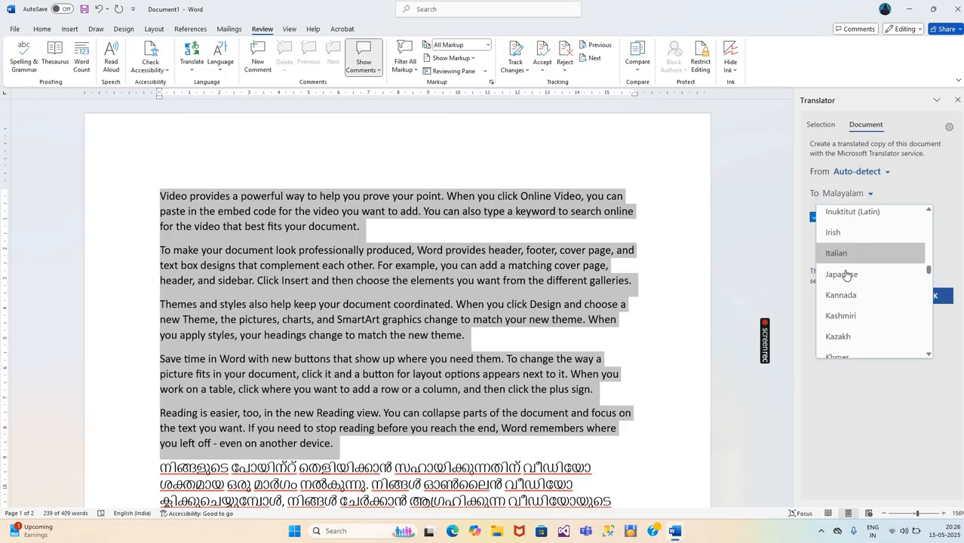
click(843, 274)
click(929, 240)
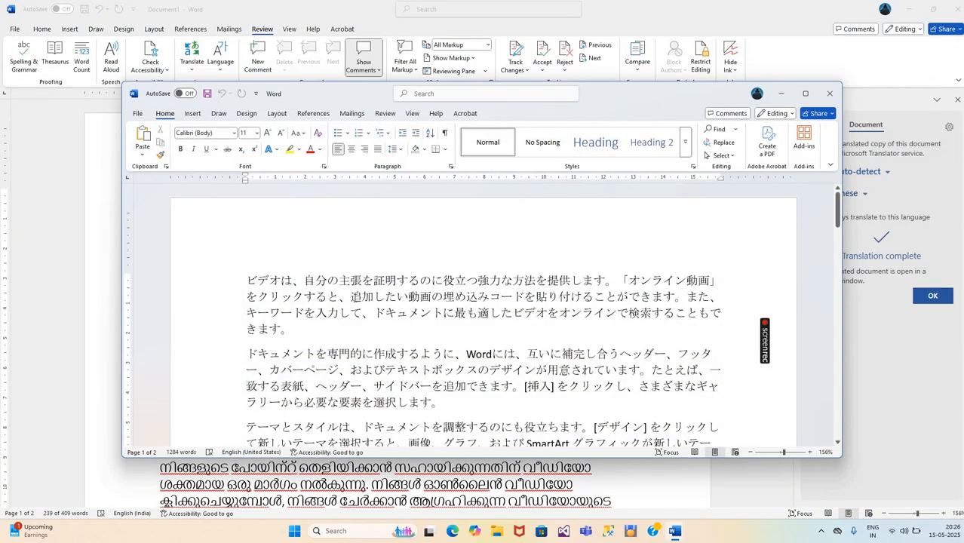
Select and review all the text of the Japanese copy in a maximized window, and close the copy without saving
scroll(350, 295, down, 4)
scroll(350, 295, up, 4)
key(ctrl+shift+End)
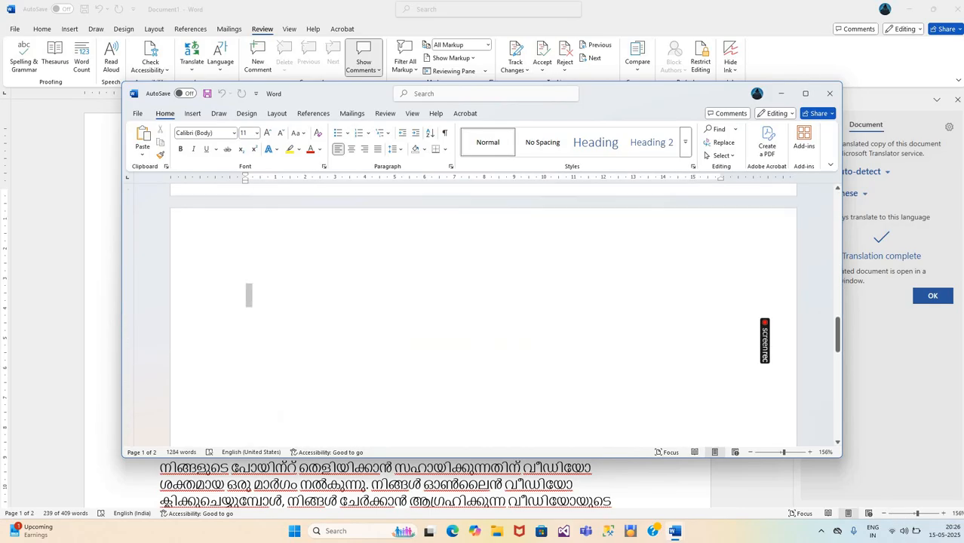
click(805, 93)
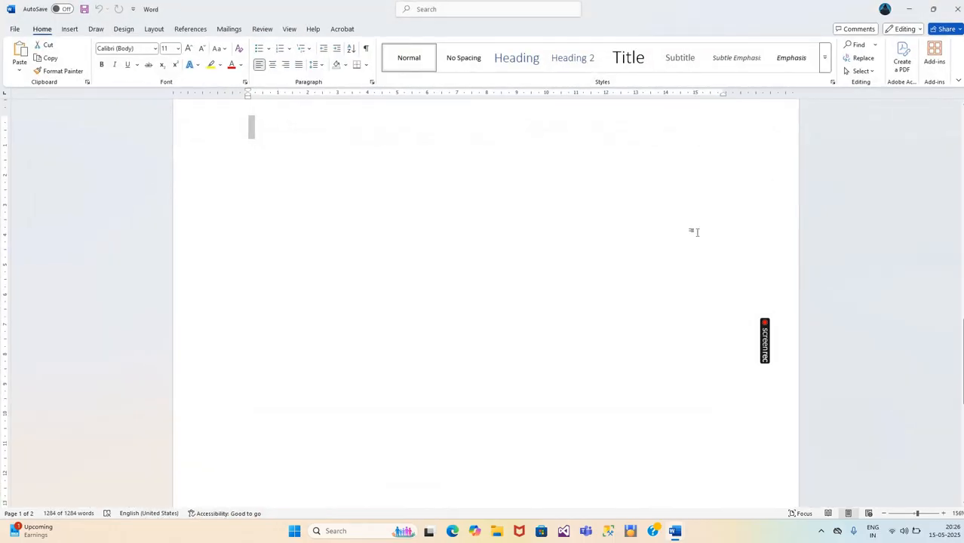
scroll(689, 238, up, 10)
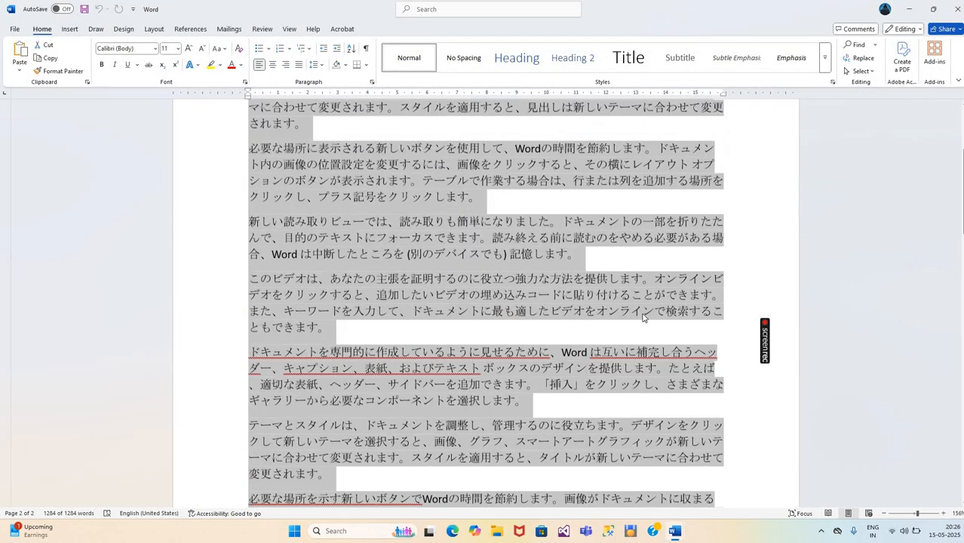
scroll(642, 317, up, 2)
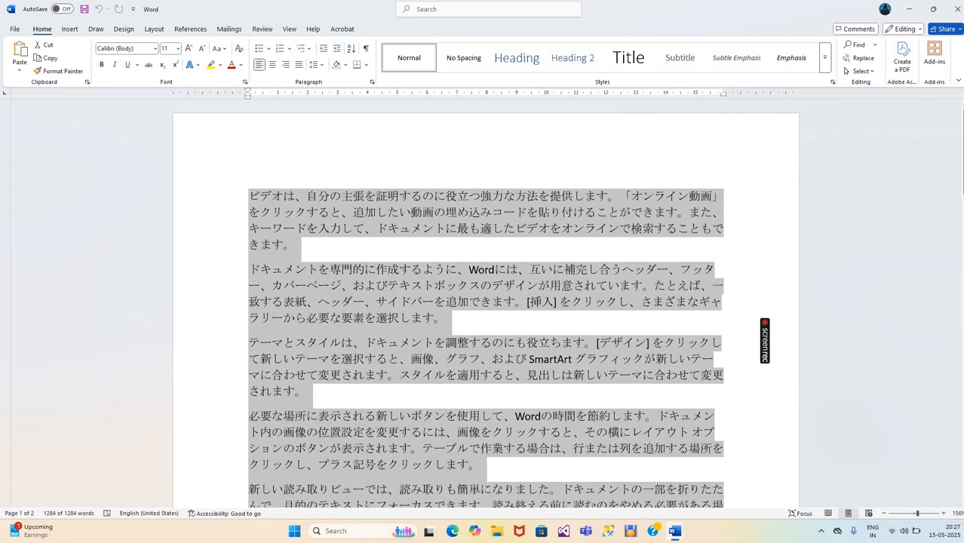
click(959, 9)
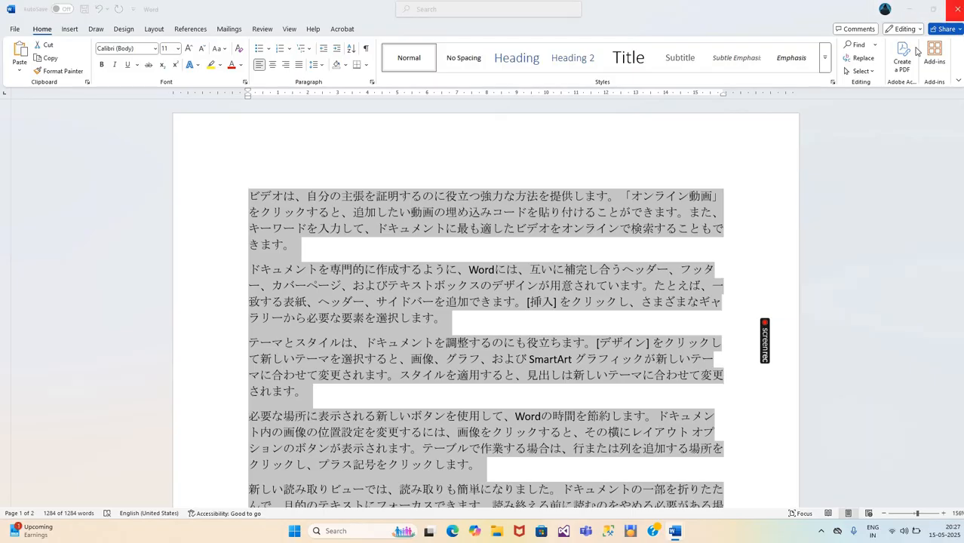
click(520, 319)
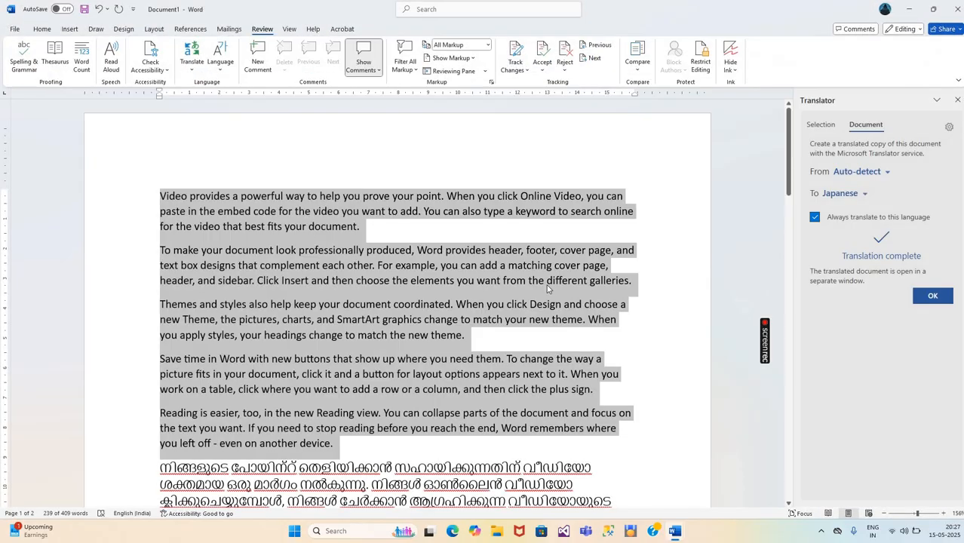